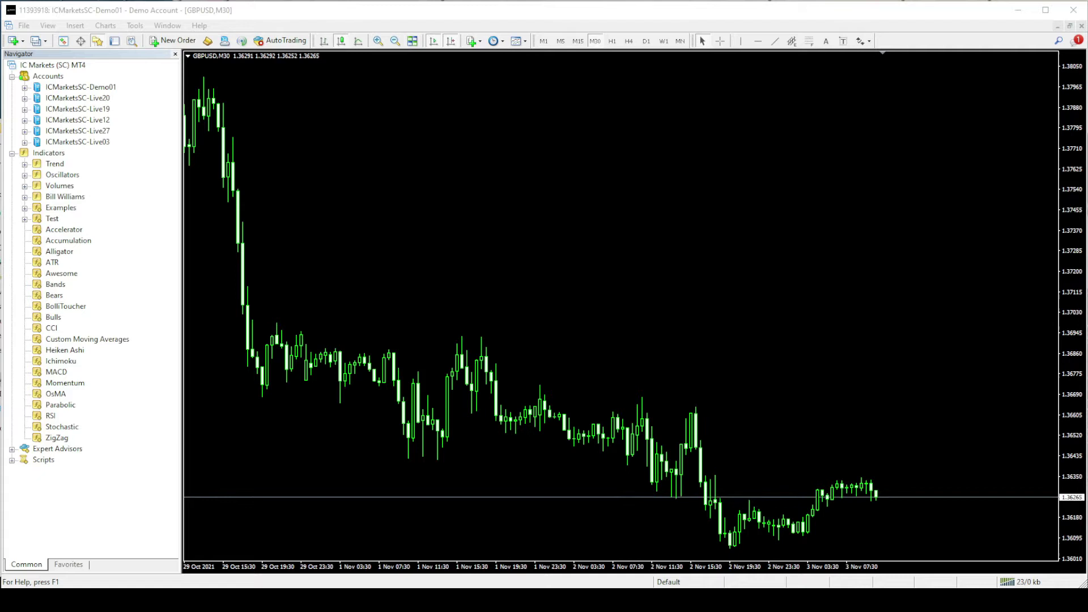
Extract the Pip Collector zip with 7-Zip to 'ChinEtti Pip Collector\' and open that folder
{"action": "key", "text": "alt+Tab"}
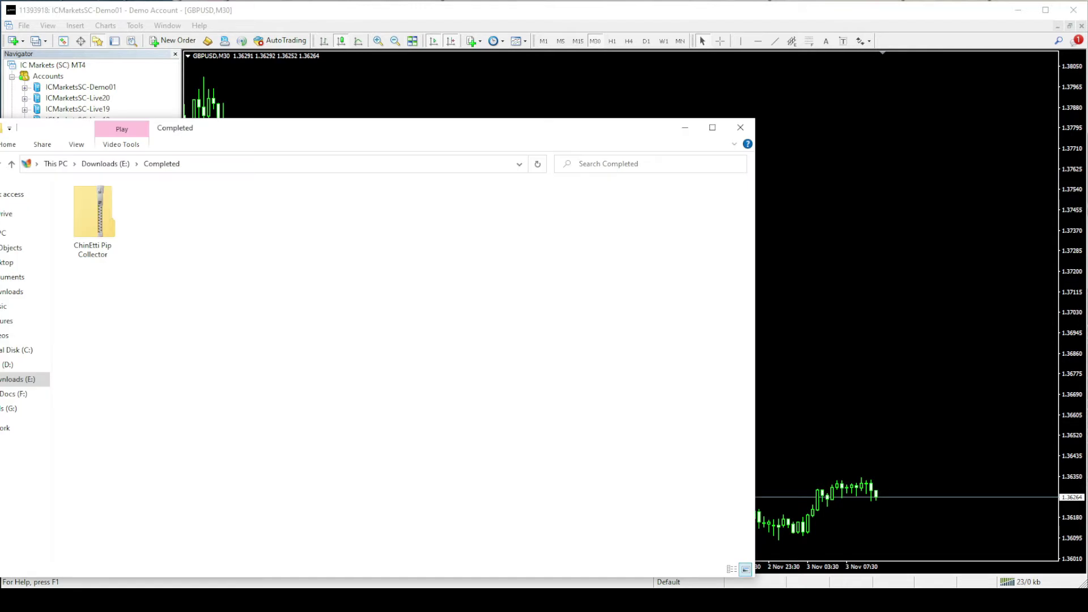
{"action": "right_click", "coordinate": [99, 209]}
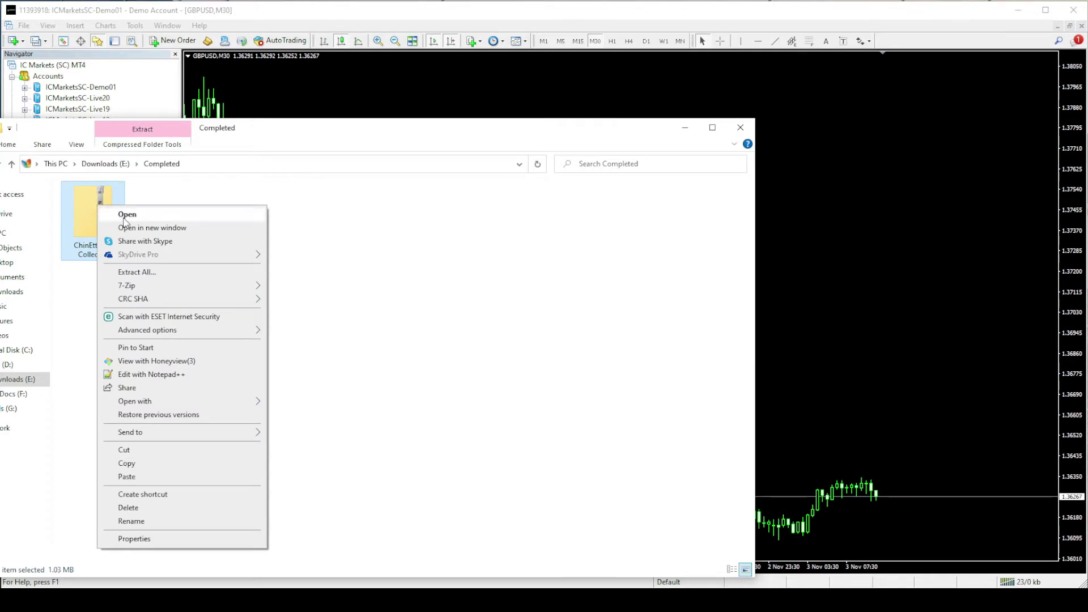
{"action": "mouse_move", "coordinate": [141, 287]}
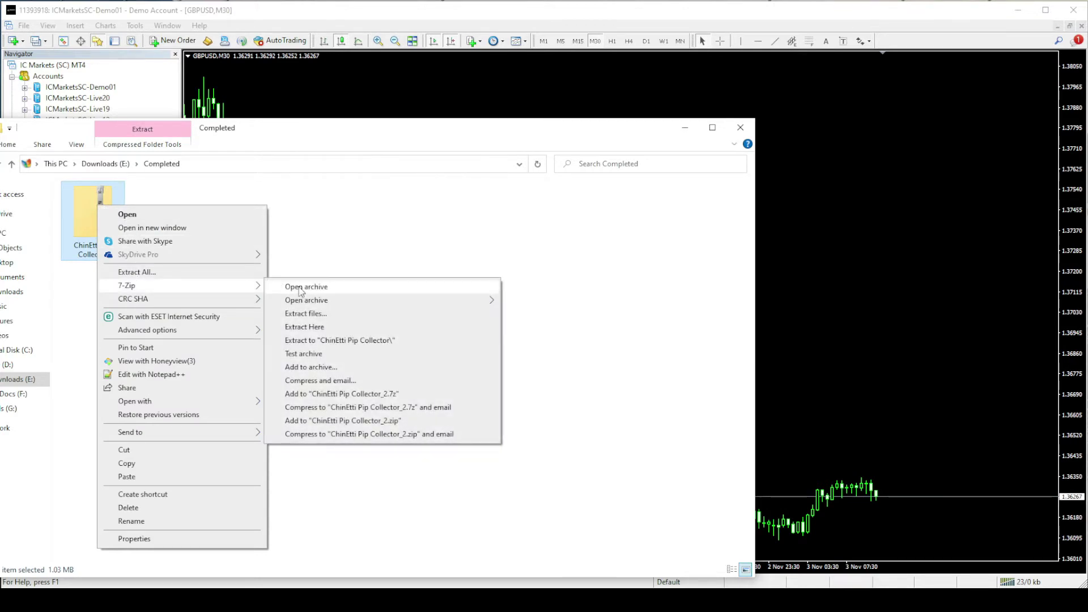
{"action": "left_click", "coordinate": [340, 341]}
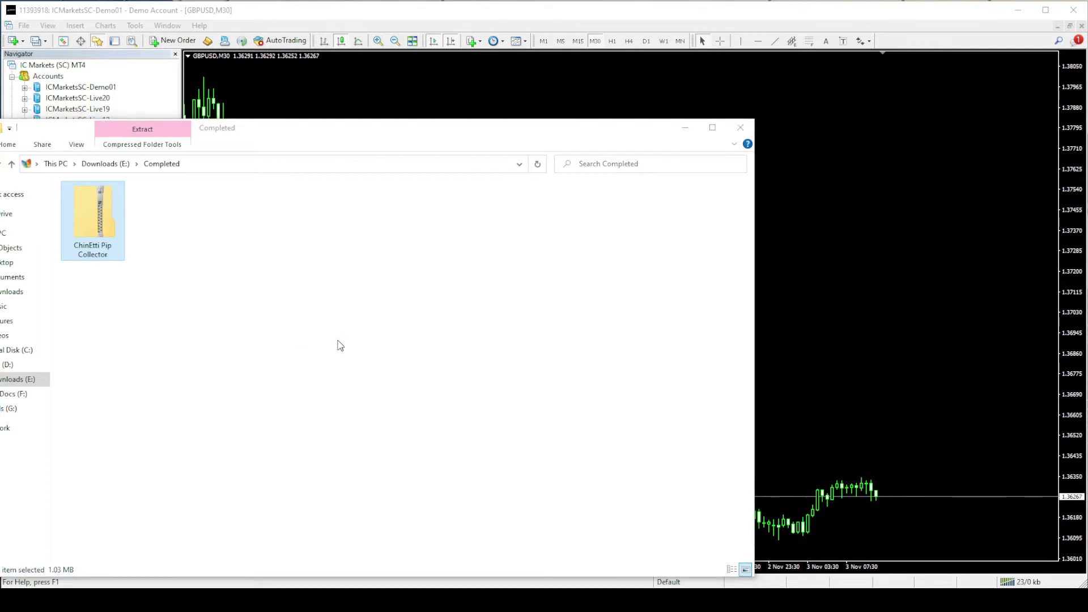
{"action": "double_click", "coordinate": [93, 221]}
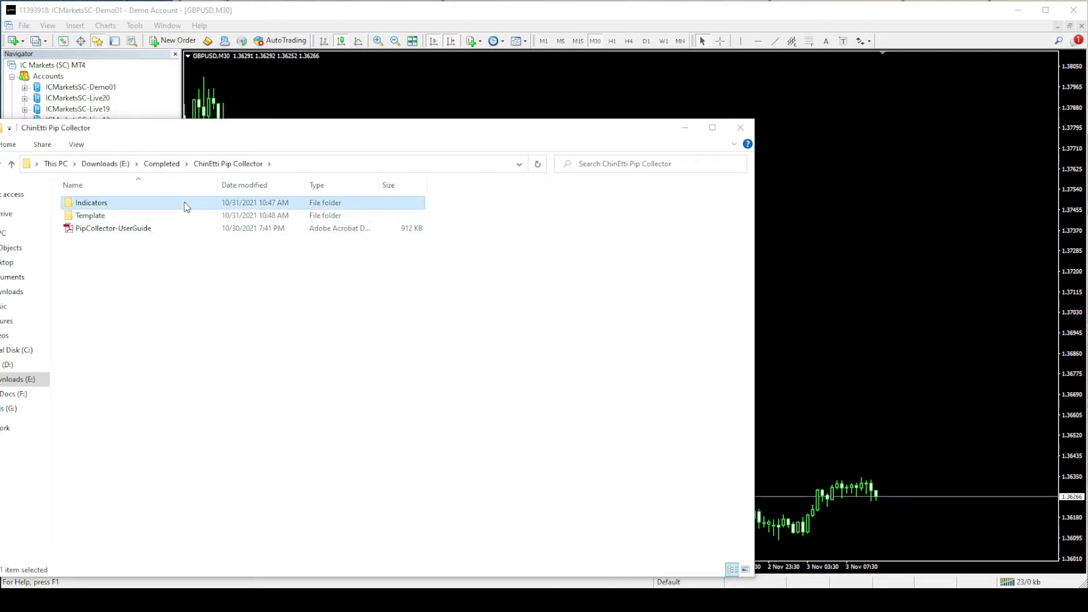
View the package's Indicators folder with !Demo and !Real, then return to the MetaTrader chart
{"action": "double_click", "coordinate": [184, 203]}
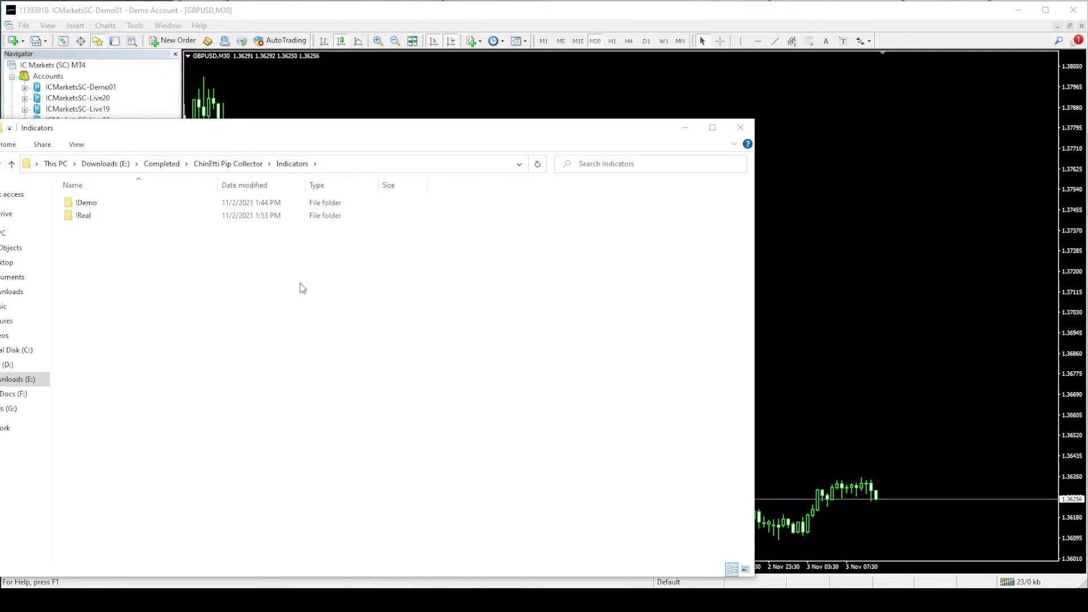
{"action": "left_click", "coordinate": [331, 102]}
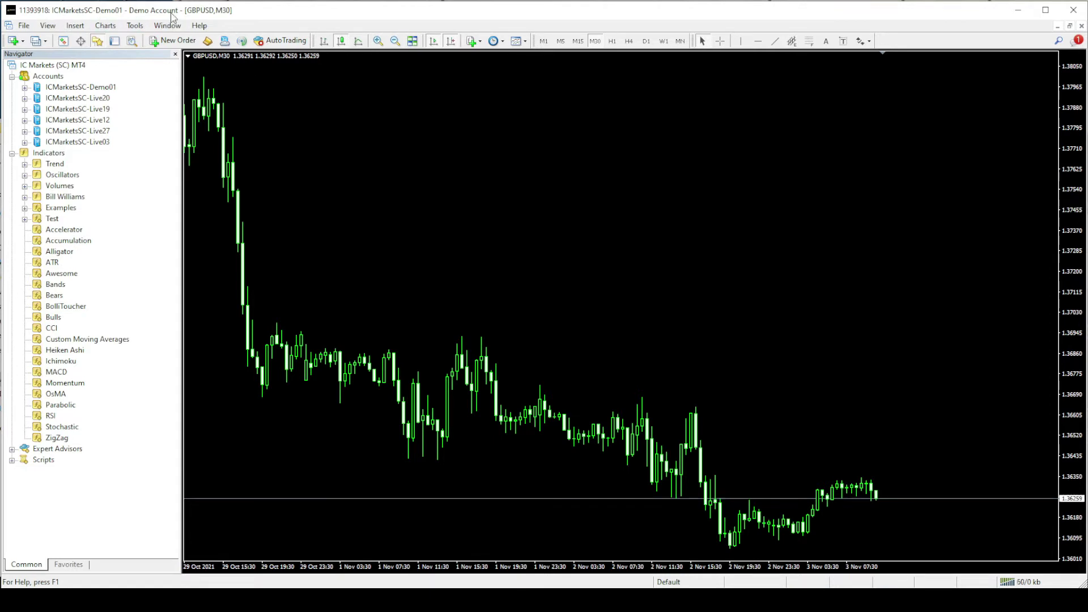
Open MT4's data folder and paste the !Demo folder into MQL4\Indicators
{"action": "left_click", "coordinate": [26, 26]}
{"action": "left_click", "coordinate": [59, 143]}
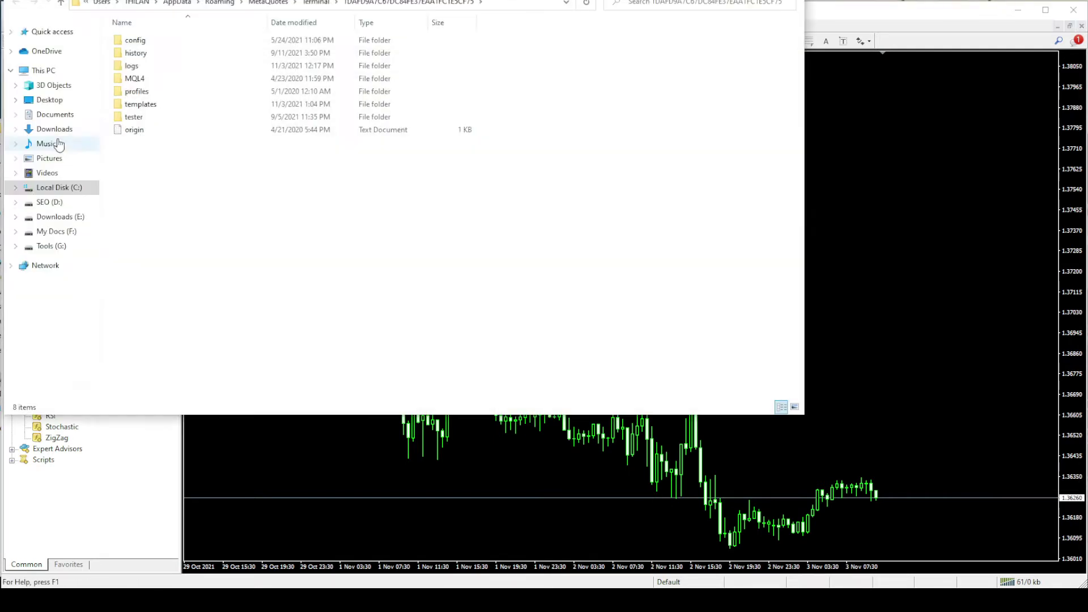
{"action": "double_click", "coordinate": [168, 77]}
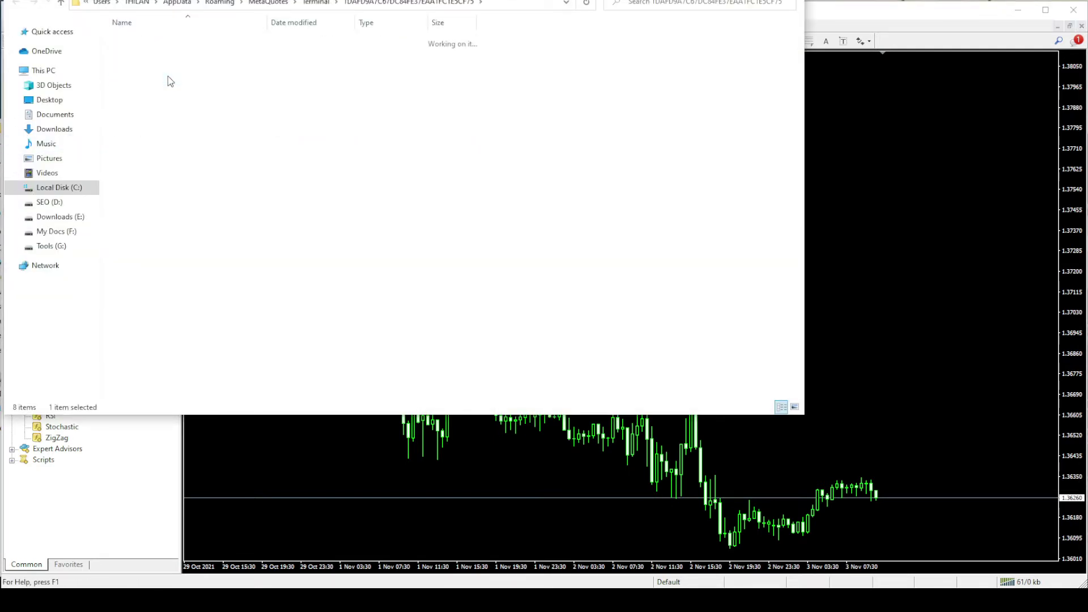
{"action": "double_click", "coordinate": [168, 90]}
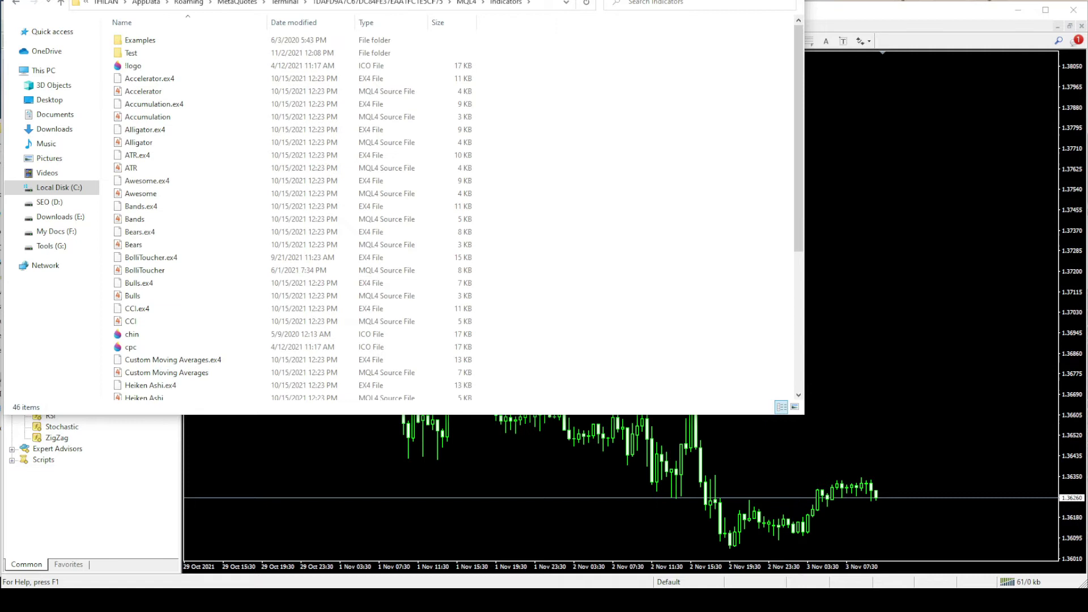
{"action": "key", "text": "alt+Tab"}
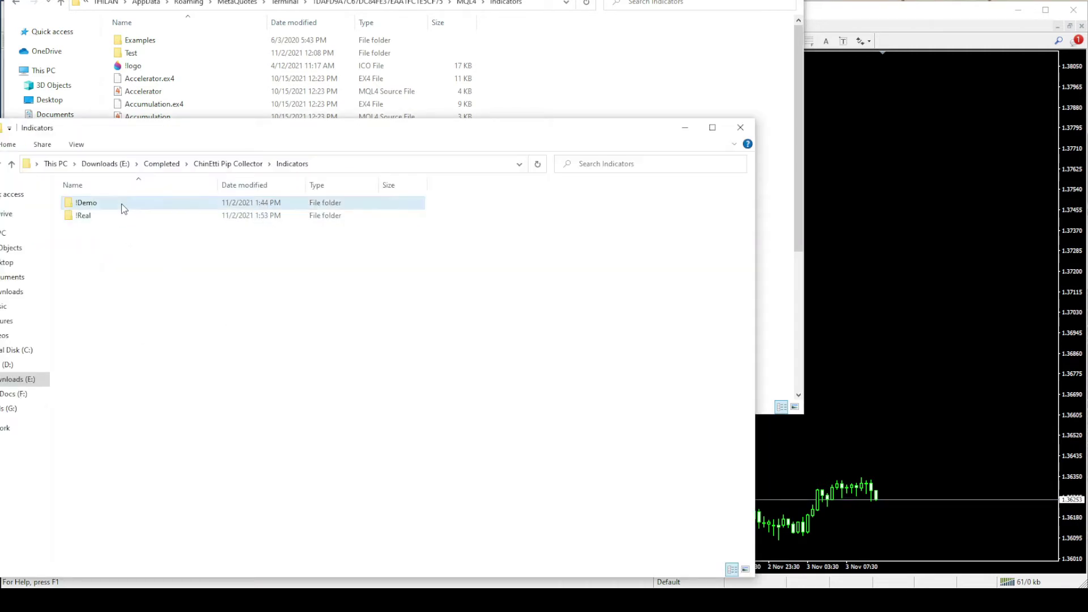
{"action": "left_click", "coordinate": [587, 95]}
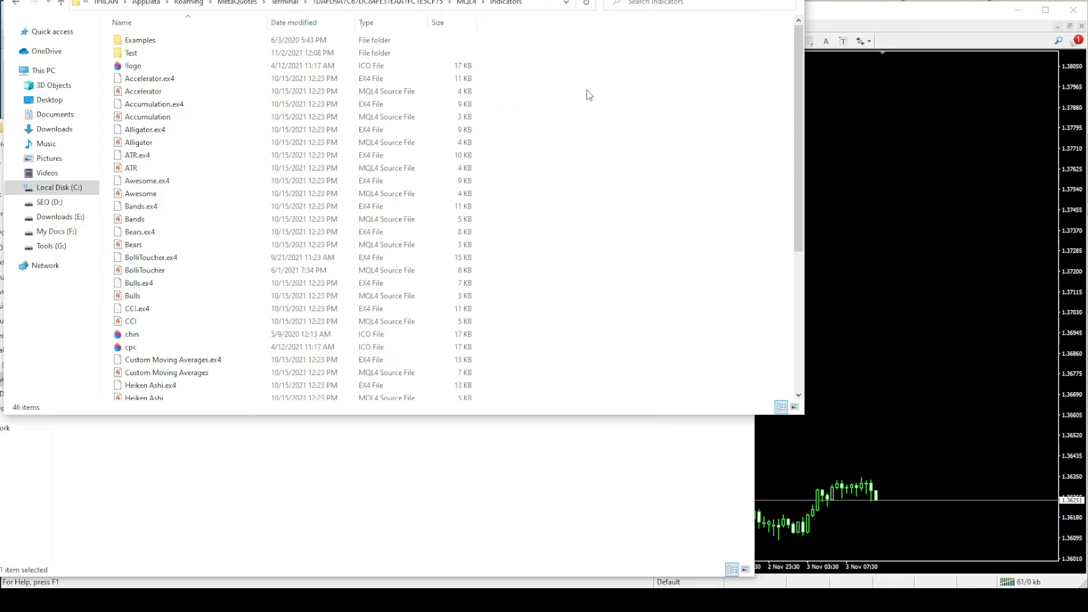
{"action": "key", "text": "ctrl+v"}
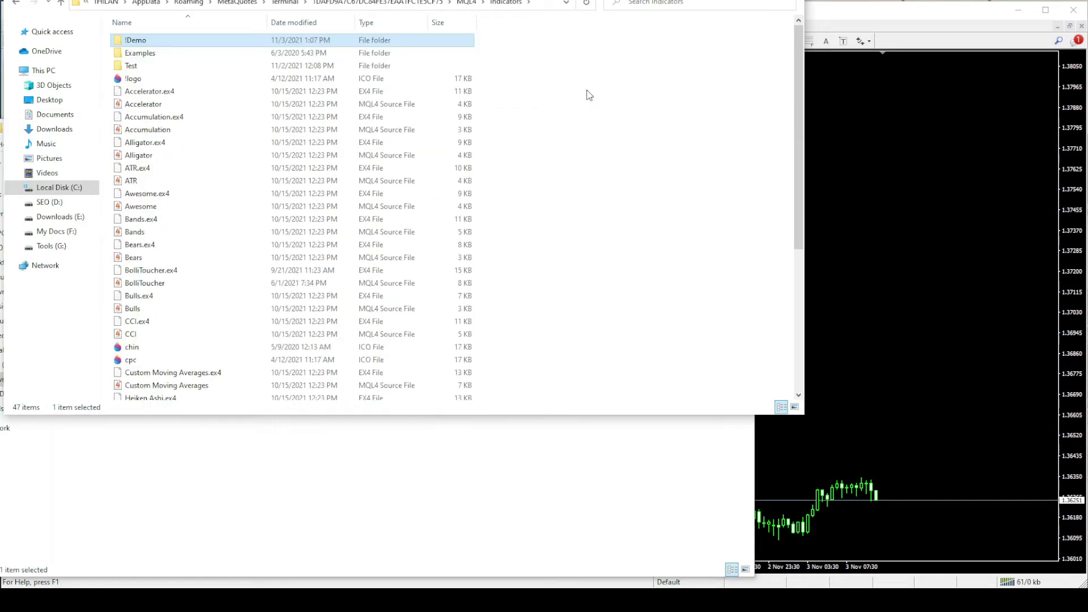
Copy the PipCollector template from the package's Template folder into the terminal's templates folder
{"action": "left_click", "coordinate": [429, 475]}
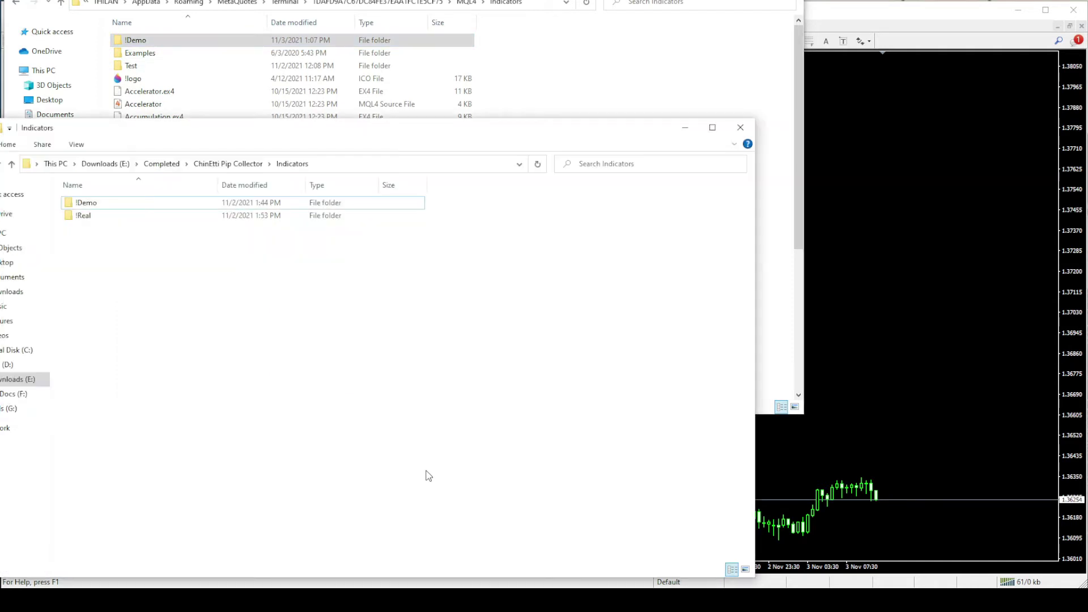
{"action": "left_click", "coordinate": [247, 168]}
{"action": "double_click", "coordinate": [91, 216]}
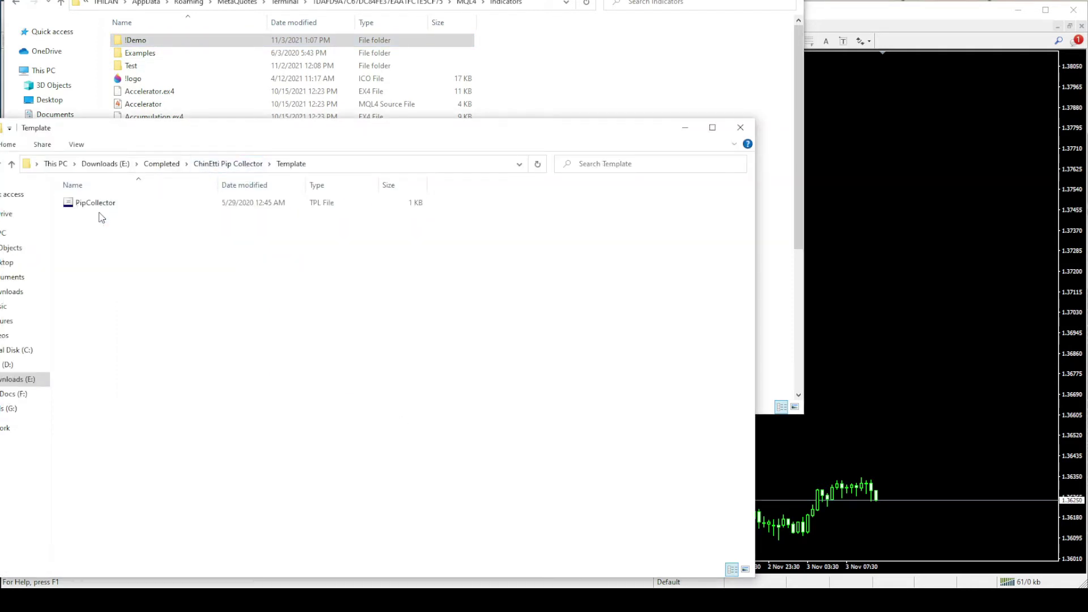
{"action": "left_click", "coordinate": [101, 204]}
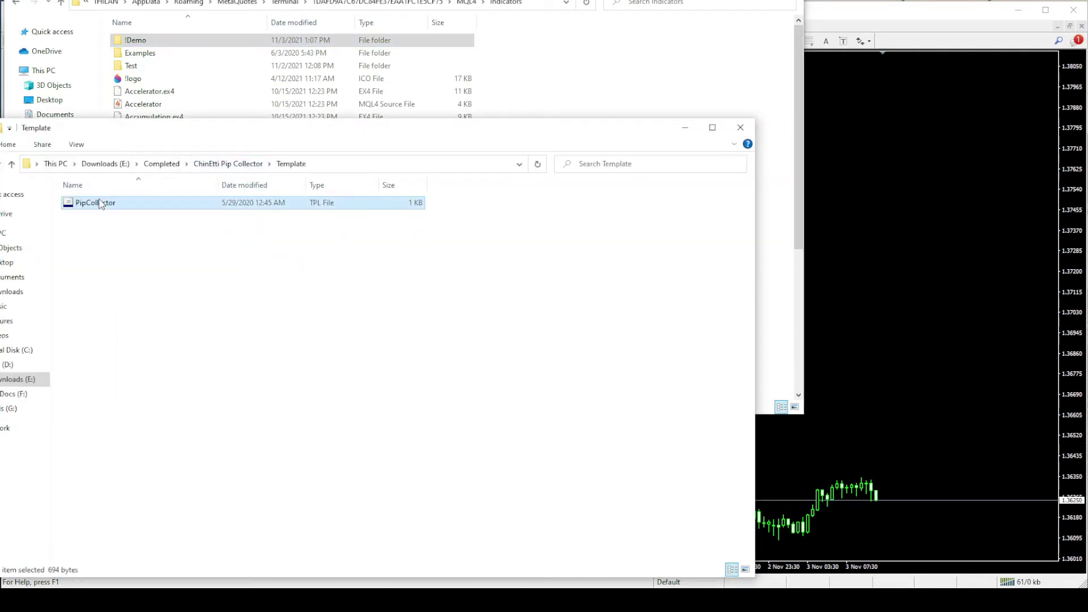
{"action": "left_click", "coordinate": [660, 103]}
{"action": "left_click", "coordinate": [394, 3]}
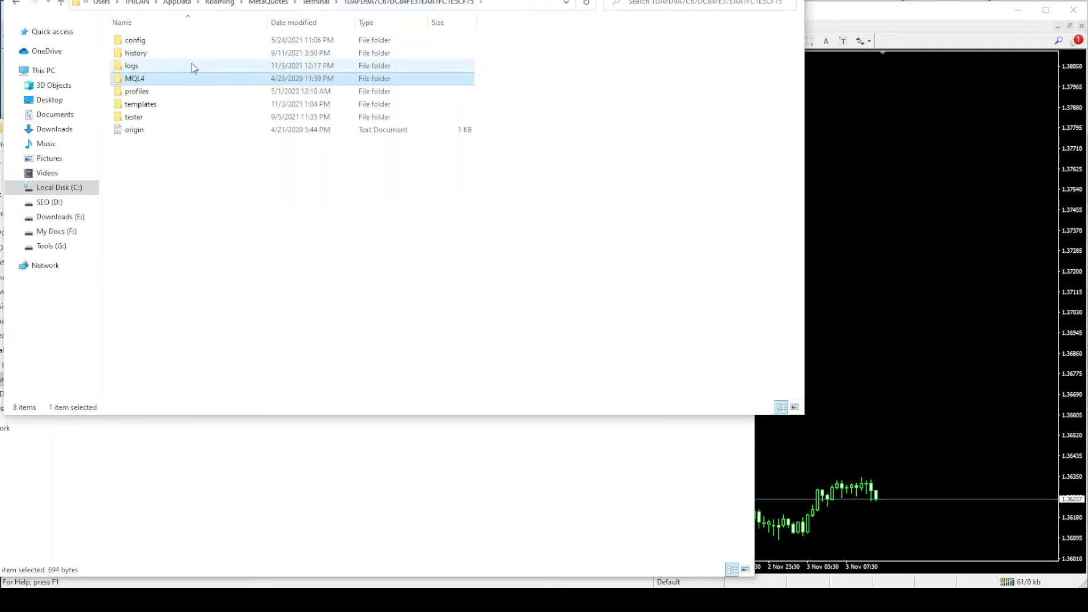
{"action": "double_click", "coordinate": [163, 107]}
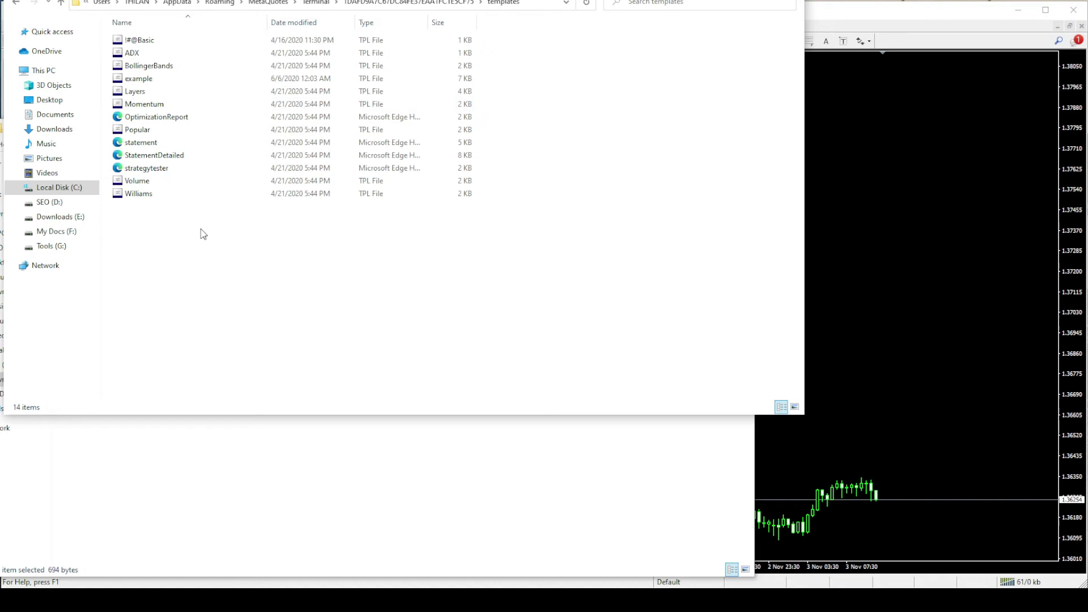
{"action": "key", "text": "ctrl+v"}
{"action": "left_click", "coordinate": [357, 489]}
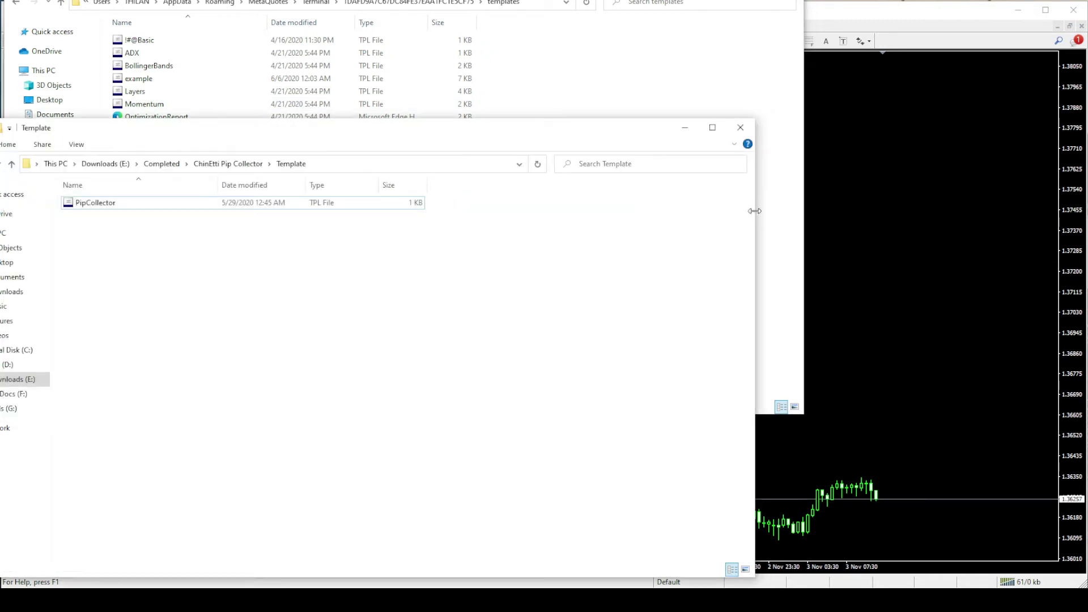
Restart MetaTrader 4 and confirm the !Demo folder now appears under Navigator Indicators
{"action": "left_click", "coordinate": [903, 190]}
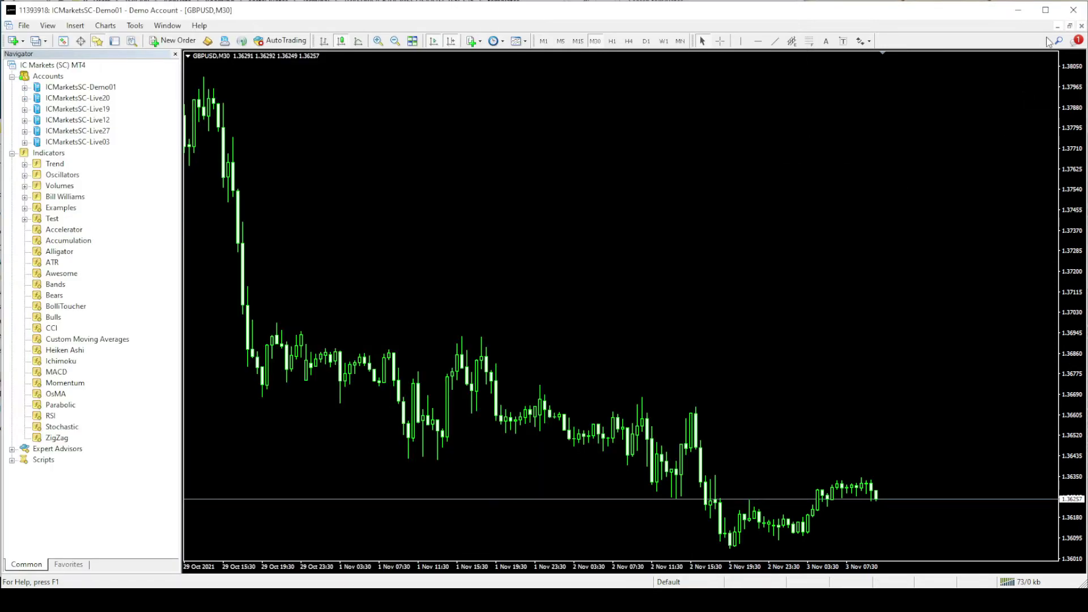
{"action": "left_click", "coordinate": [1074, 11]}
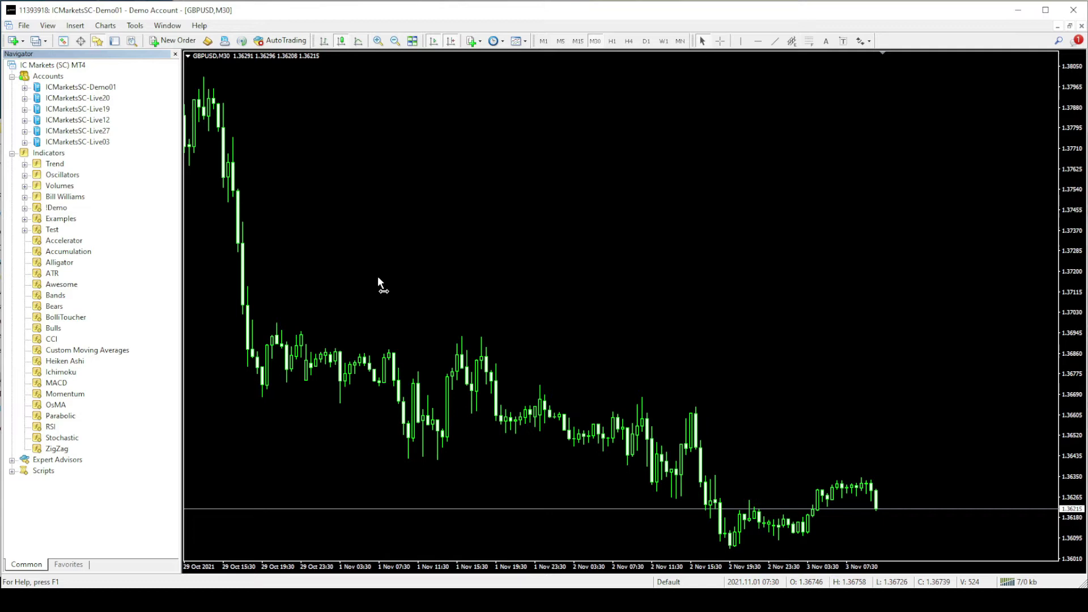
{"action": "left_click", "coordinate": [68, 208]}
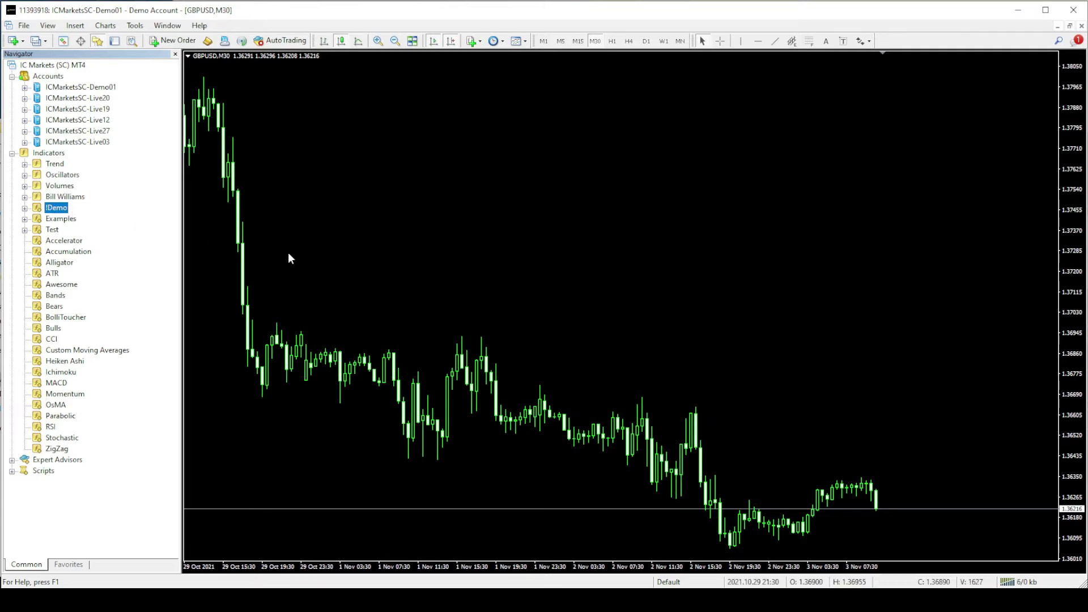
{"action": "left_click", "coordinate": [379, 278]}
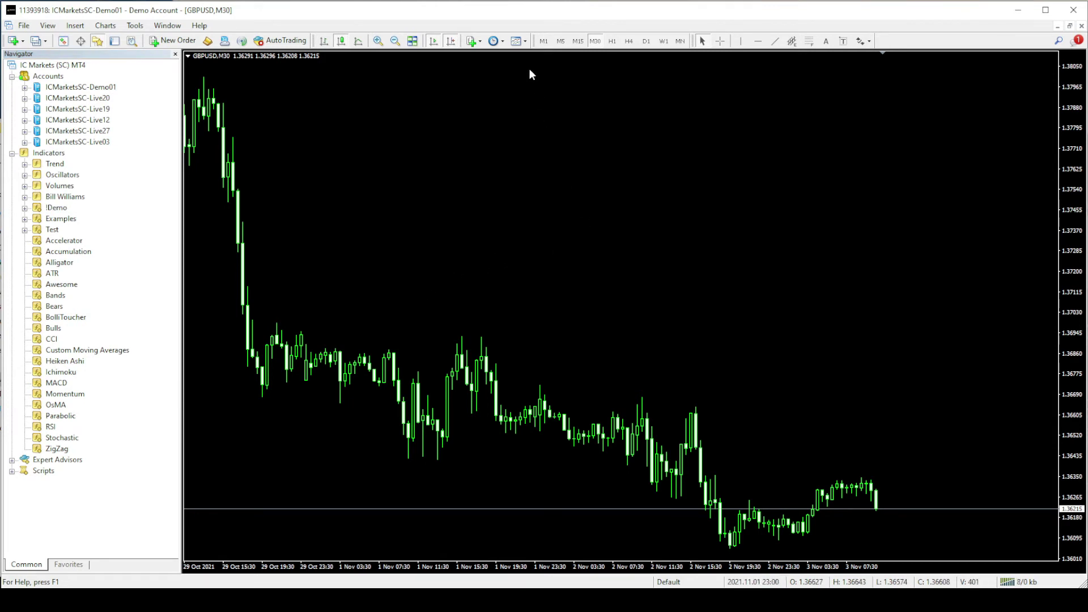
Load the PipCollector template, then attach PC Candles, PC Market Info and PC Signal from !Demo
{"action": "left_click", "coordinate": [525, 41]}
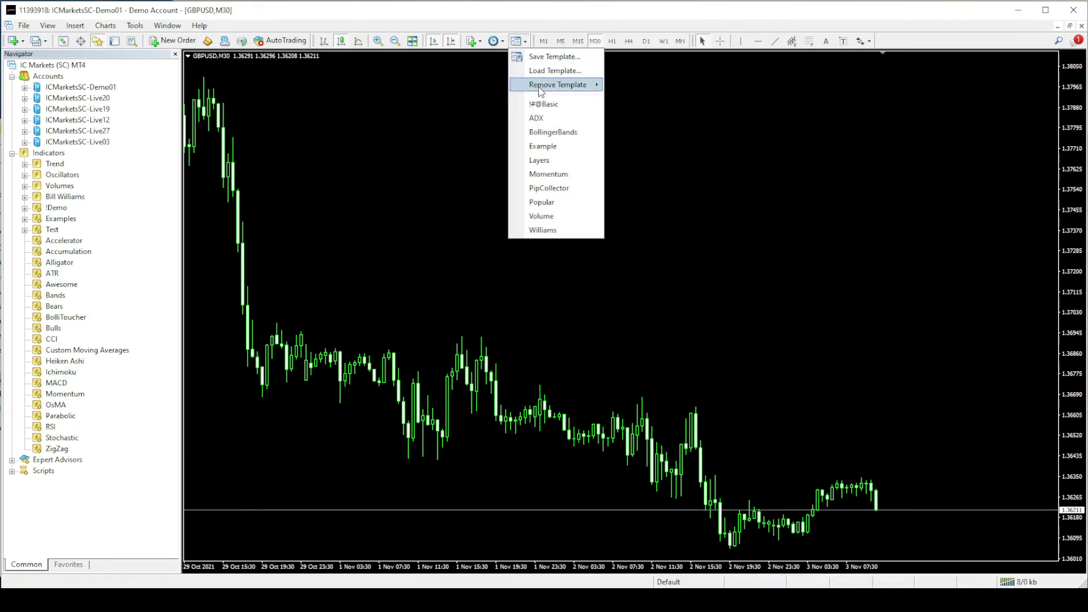
{"action": "left_click", "coordinate": [549, 190]}
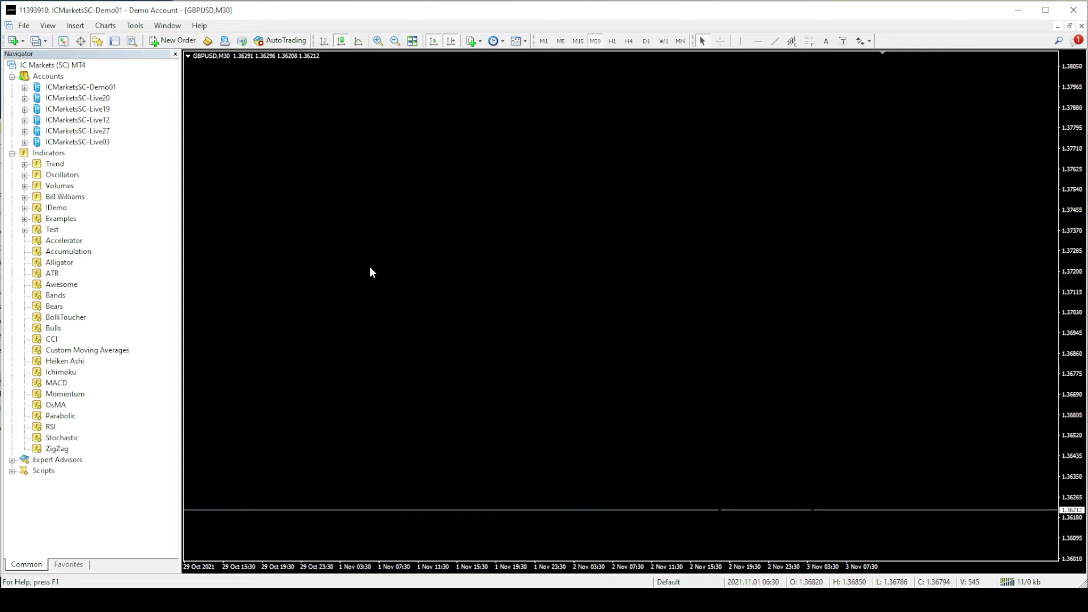
{"action": "left_click", "coordinate": [24, 208]}
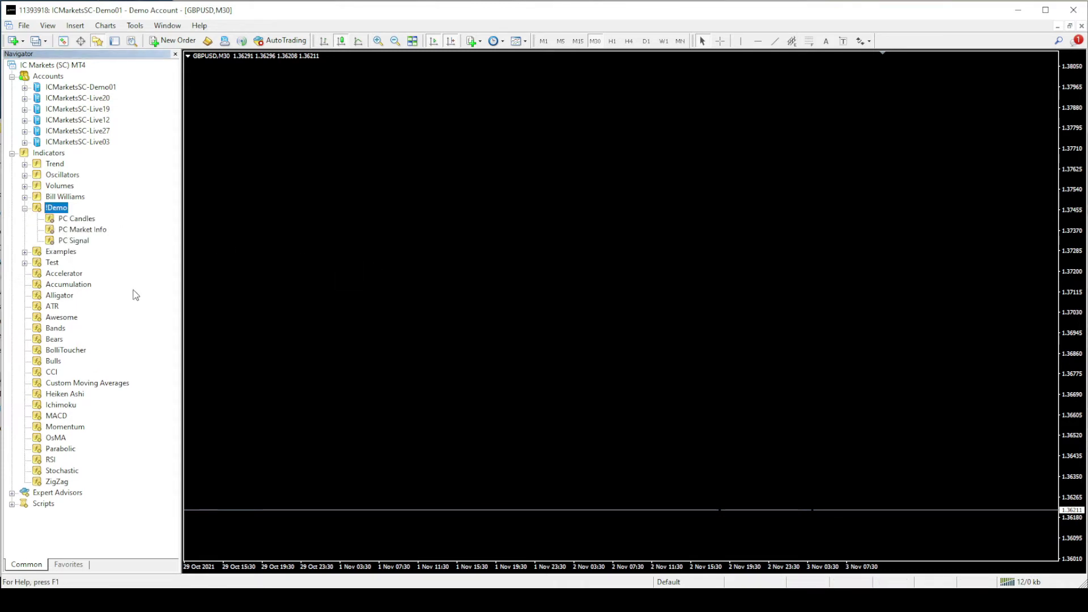
{"action": "double_click", "coordinate": [80, 220]}
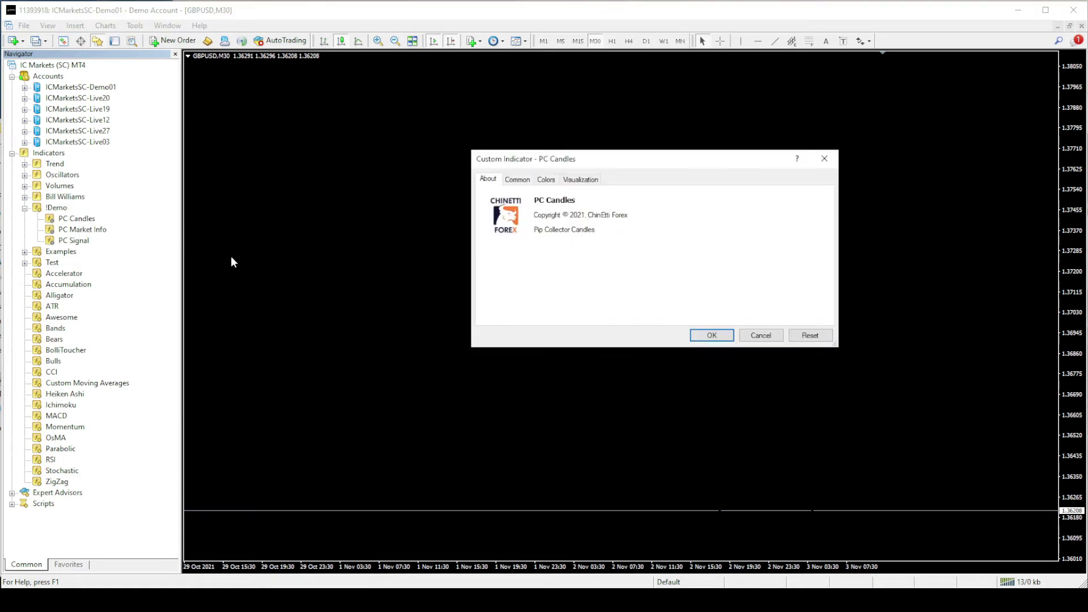
{"action": "left_click", "coordinate": [712, 337]}
{"action": "double_click", "coordinate": [91, 230]}
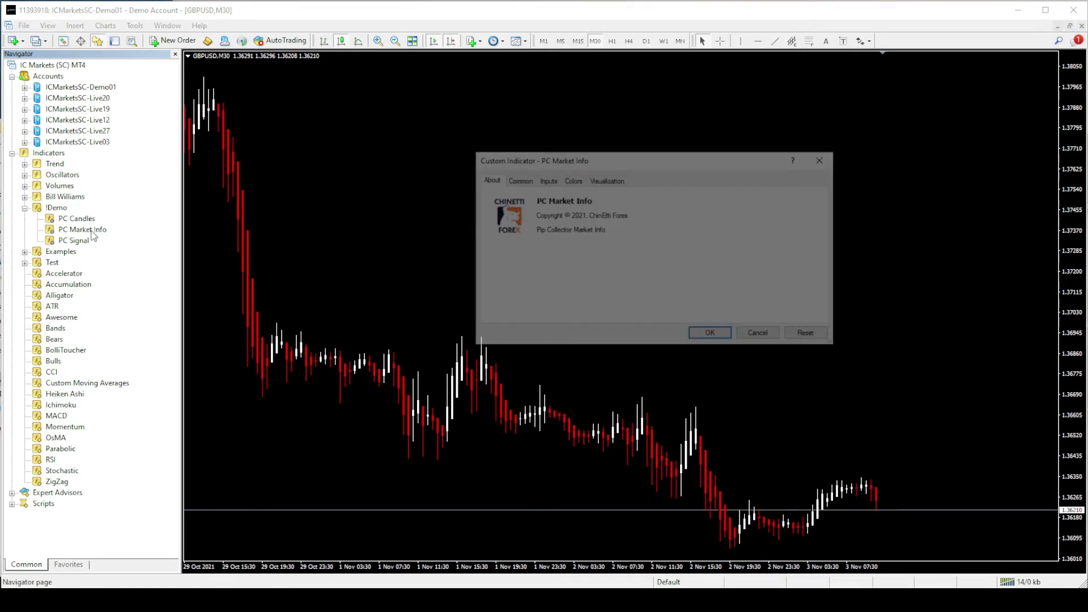
{"action": "left_click", "coordinate": [710, 333]}
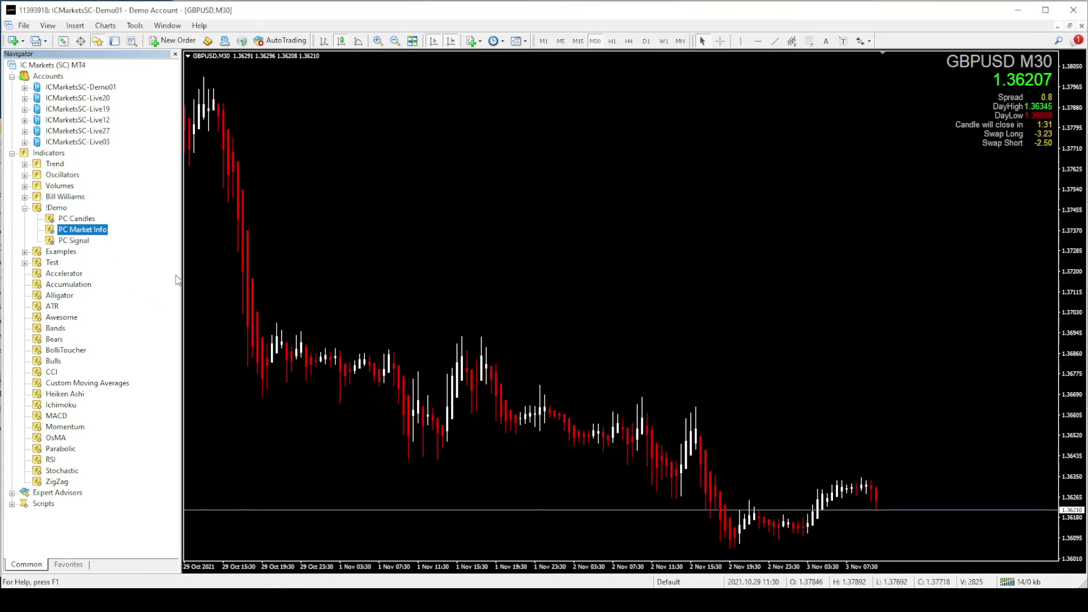
{"action": "double_click", "coordinate": [81, 242]}
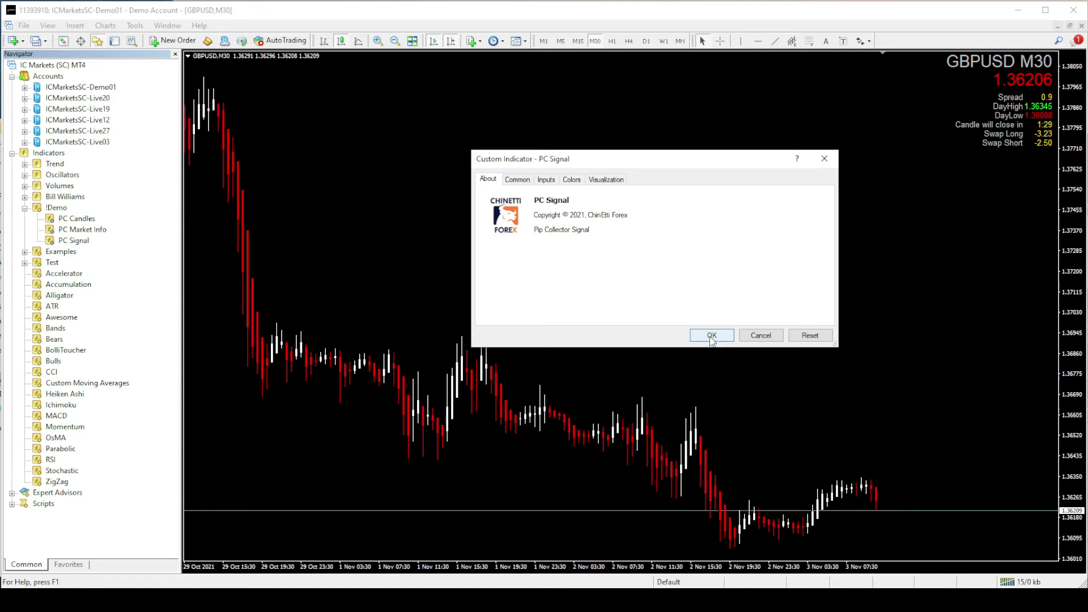
{"action": "left_click", "coordinate": [712, 335]}
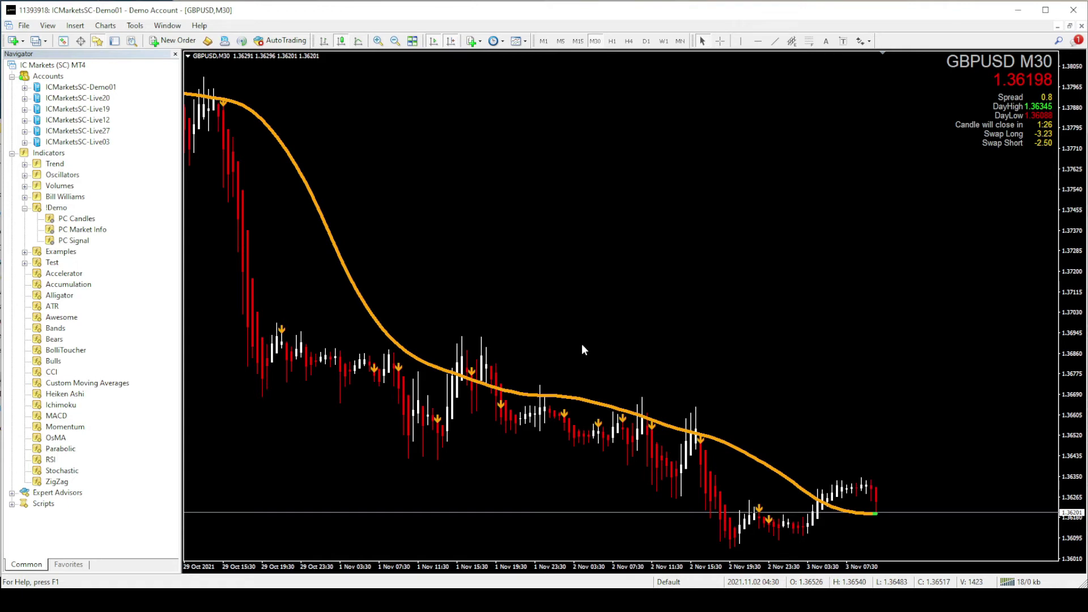
Save the chart template as PipCollector-Demo by appending -Demo to the PipCollector name
{"action": "left_click", "coordinate": [525, 42]}
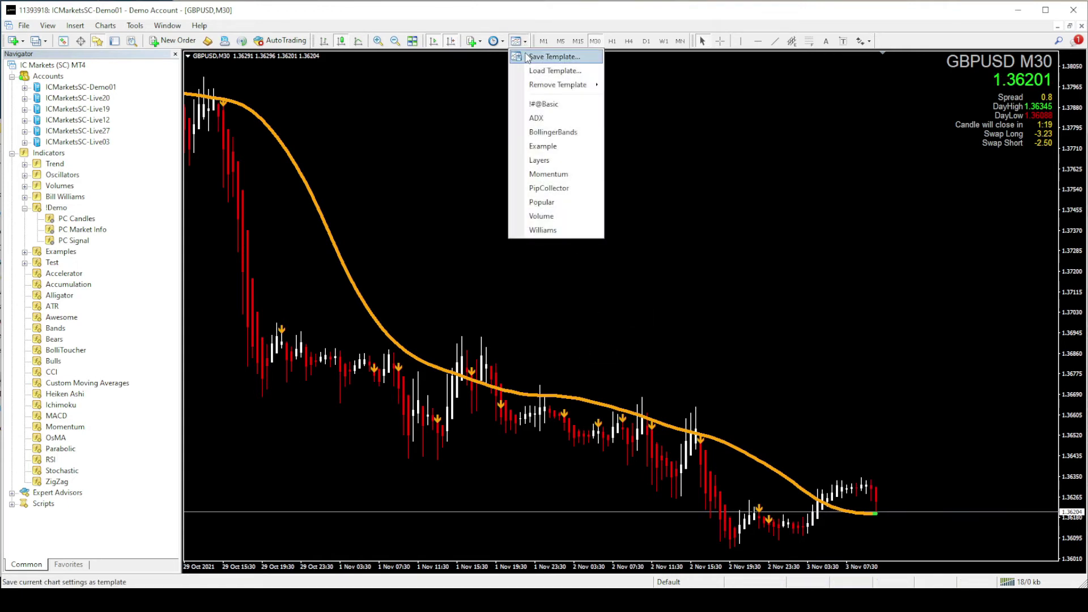
{"action": "left_click", "coordinate": [526, 57]}
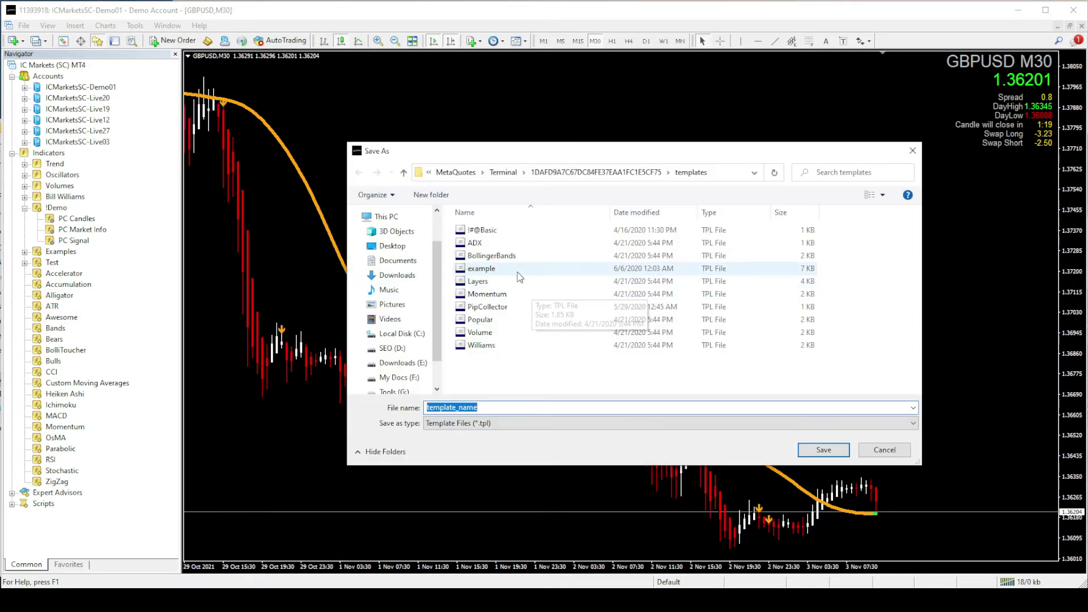
{"action": "left_click", "coordinate": [517, 307]}
{"action": "left_click", "coordinate": [503, 408]}
{"action": "left_click", "coordinate": [502, 408]}
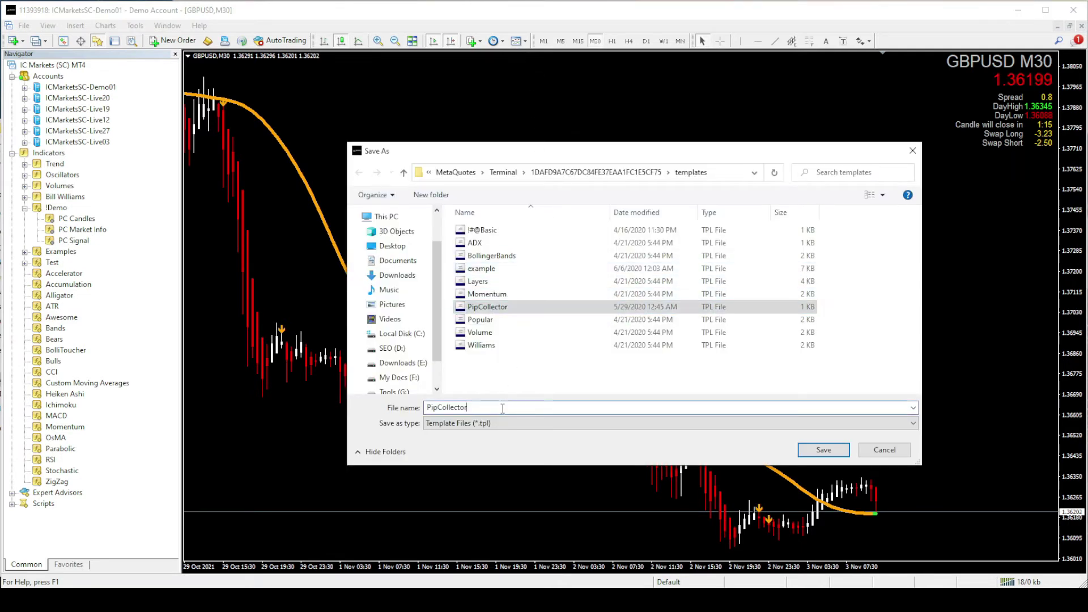
{"action": "type", "text": "-Demo"}
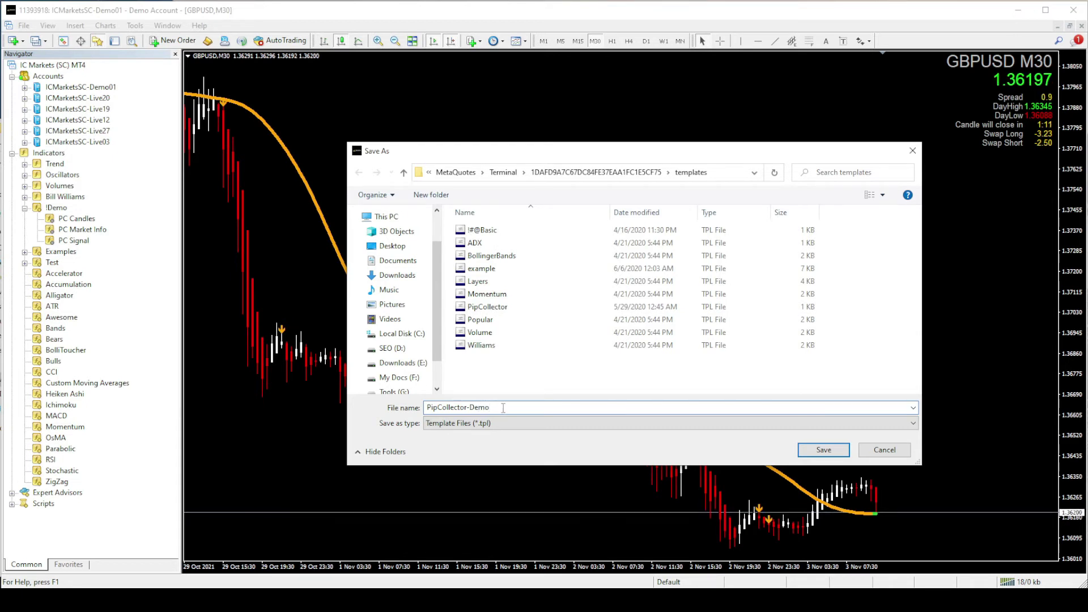
{"action": "left_click", "coordinate": [824, 451]}
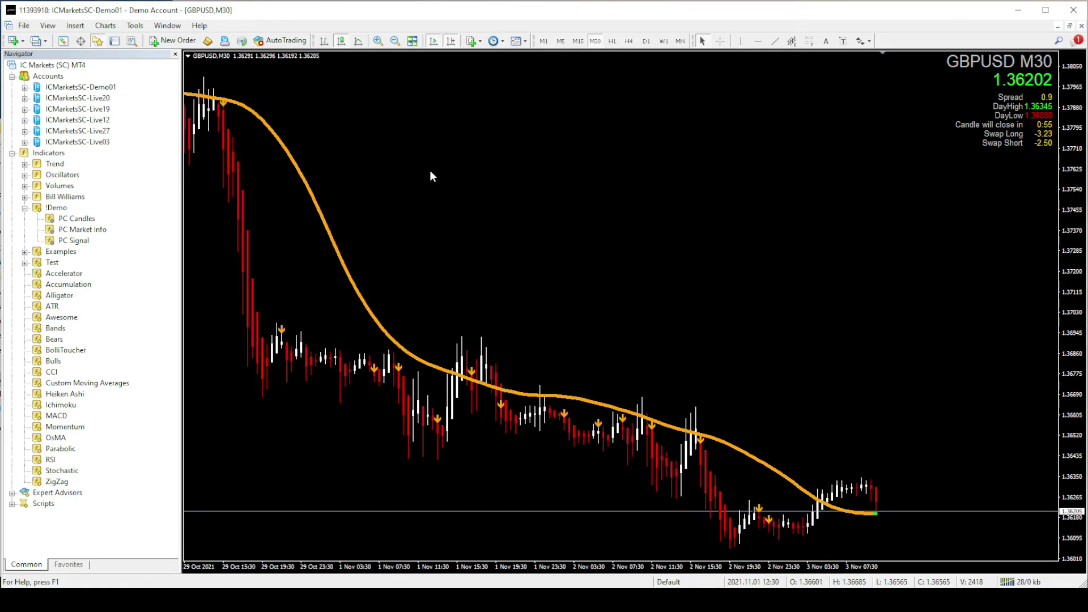
Switch the terminal to the ICMarketsSC-Live03 live account via Login to Trade Account
{"action": "left_click", "coordinate": [23, 26]}
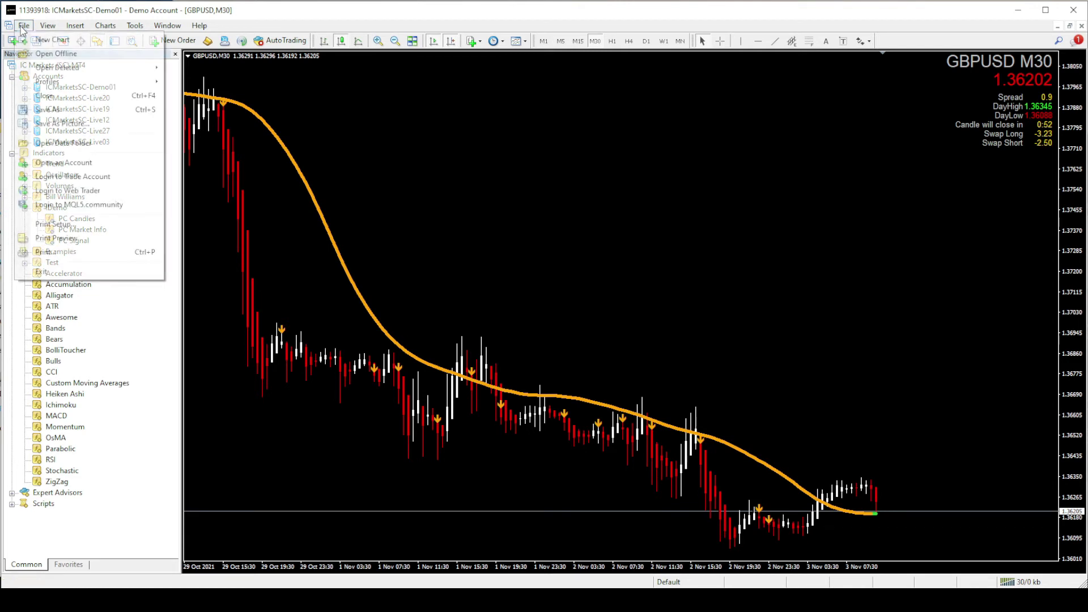
{"action": "left_click", "coordinate": [72, 177]}
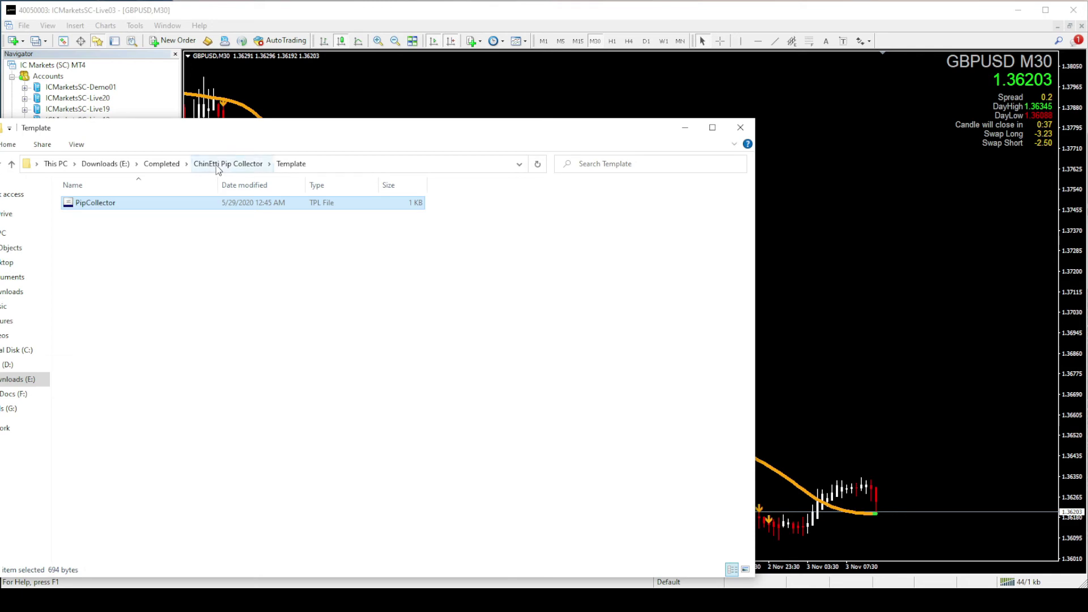
Paste the !Real folder into MetaTrader's MQL4\Indicators folder, then close MetaTrader 4
{"action": "left_click", "coordinate": [216, 165]}
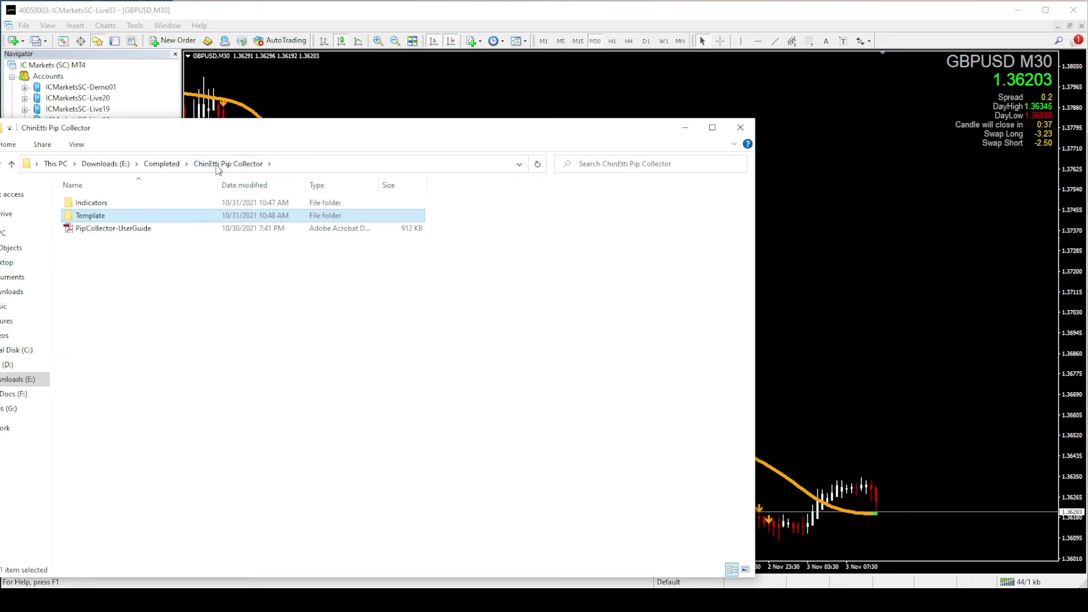
{"action": "double_click", "coordinate": [121, 202]}
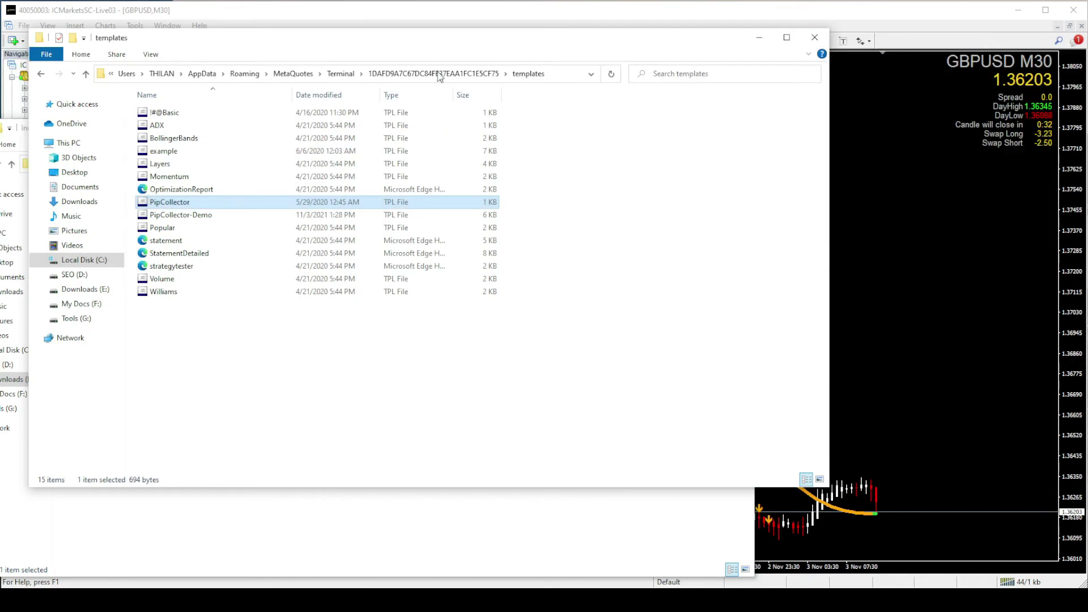
{"action": "left_click", "coordinate": [440, 76]}
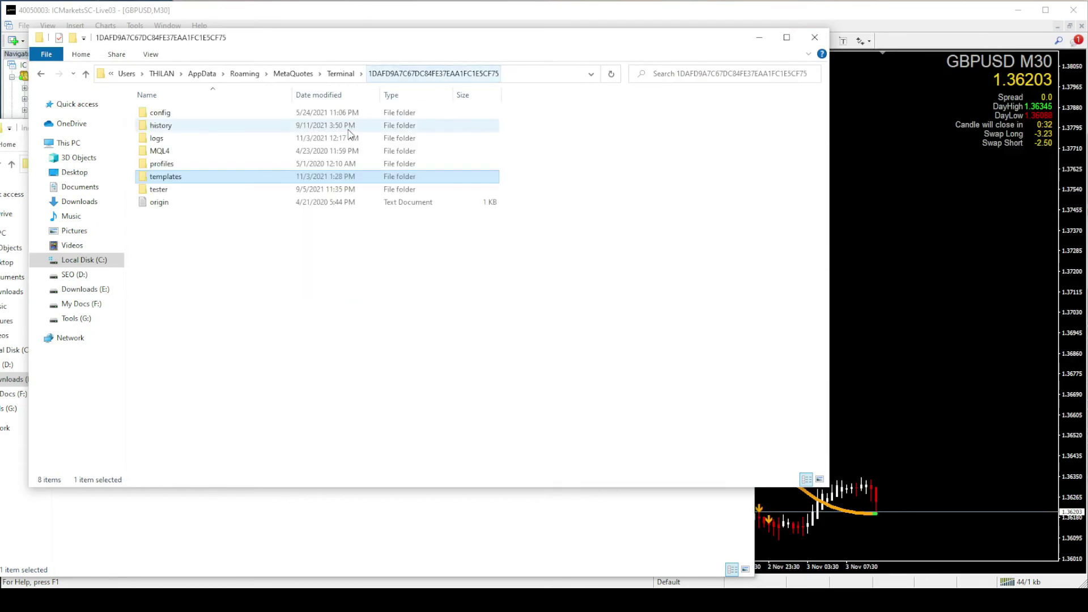
{"action": "double_click", "coordinate": [202, 151]}
{"action": "double_click", "coordinate": [195, 165]}
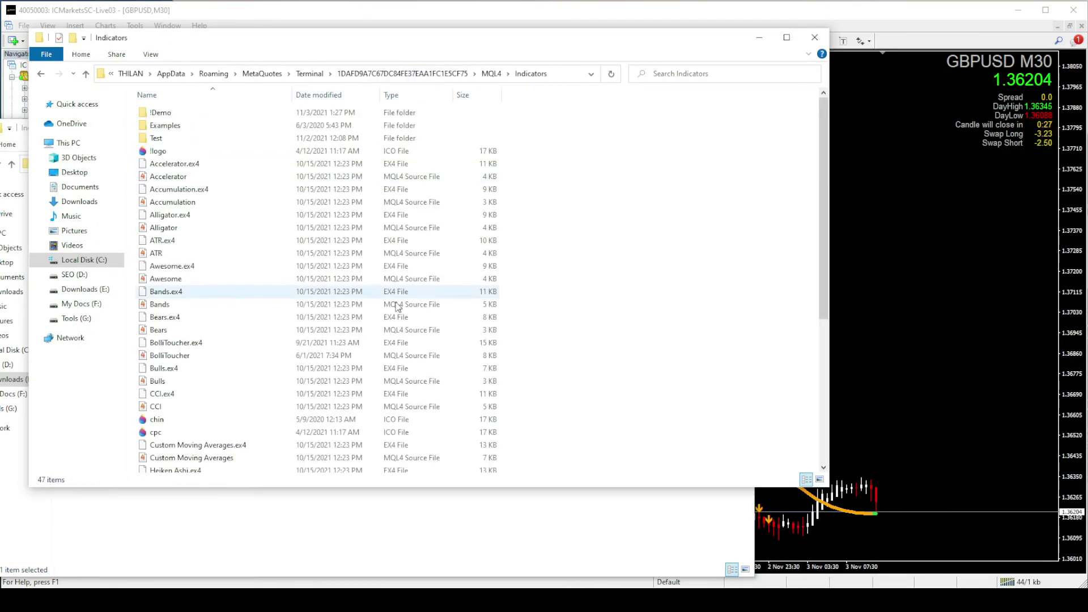
{"action": "key", "text": "ctrl+v"}
{"action": "left_click", "coordinate": [630, 346]}
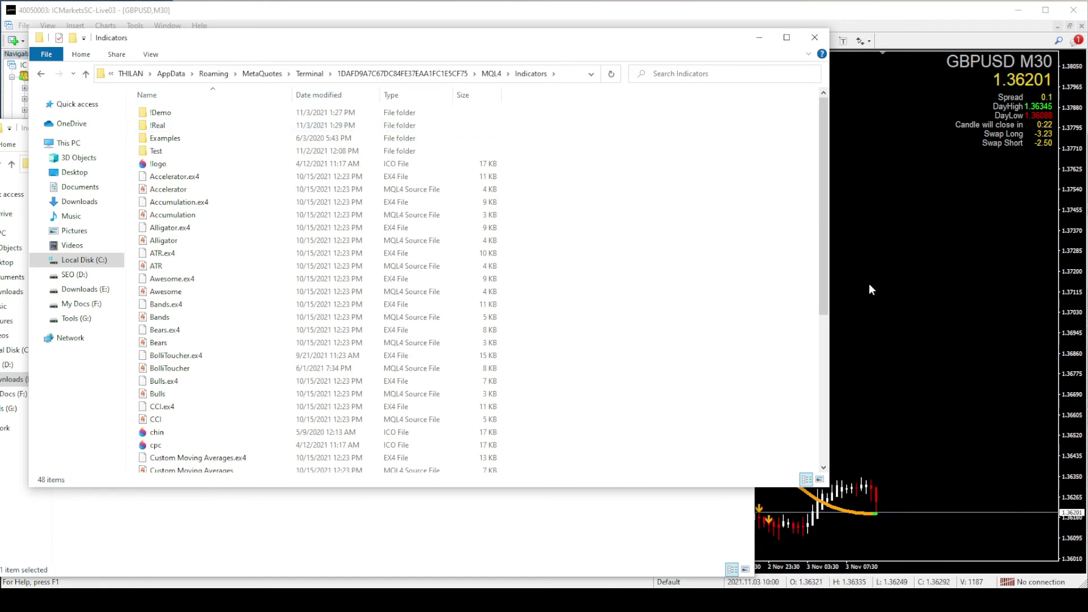
{"action": "left_click", "coordinate": [721, 510]}
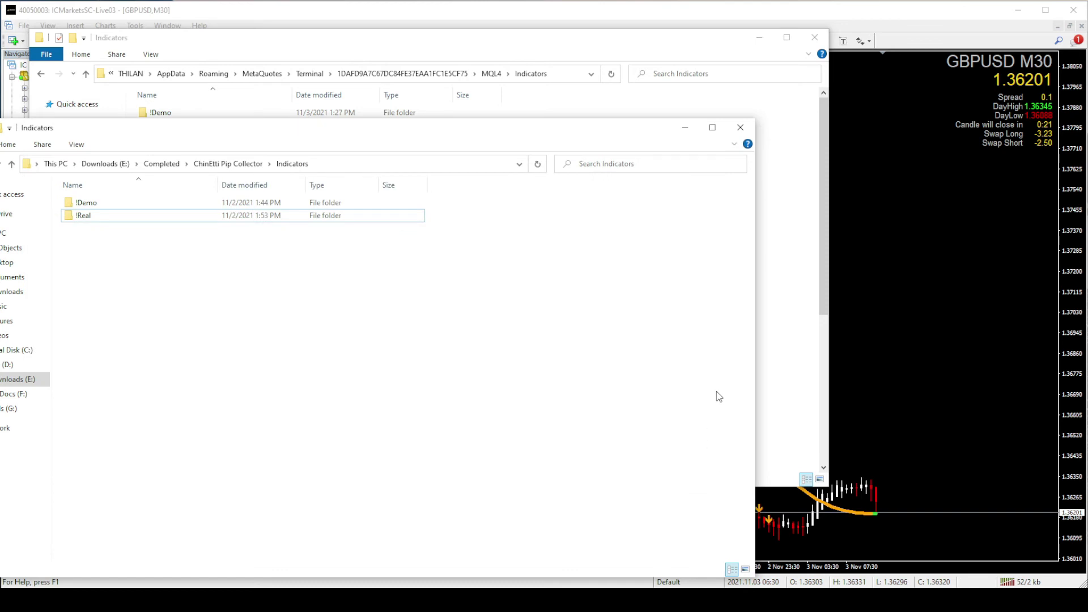
{"action": "left_click", "coordinate": [1073, 9]}
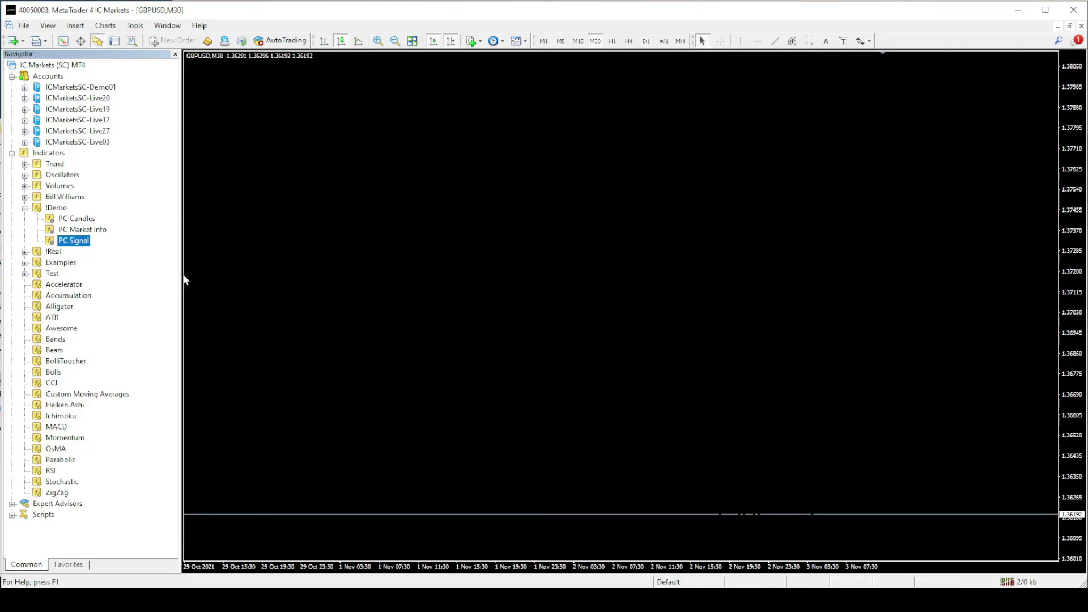
Collapse the !Demo folder and apply the PipCollector template to the chart
{"action": "left_click", "coordinate": [252, 273]}
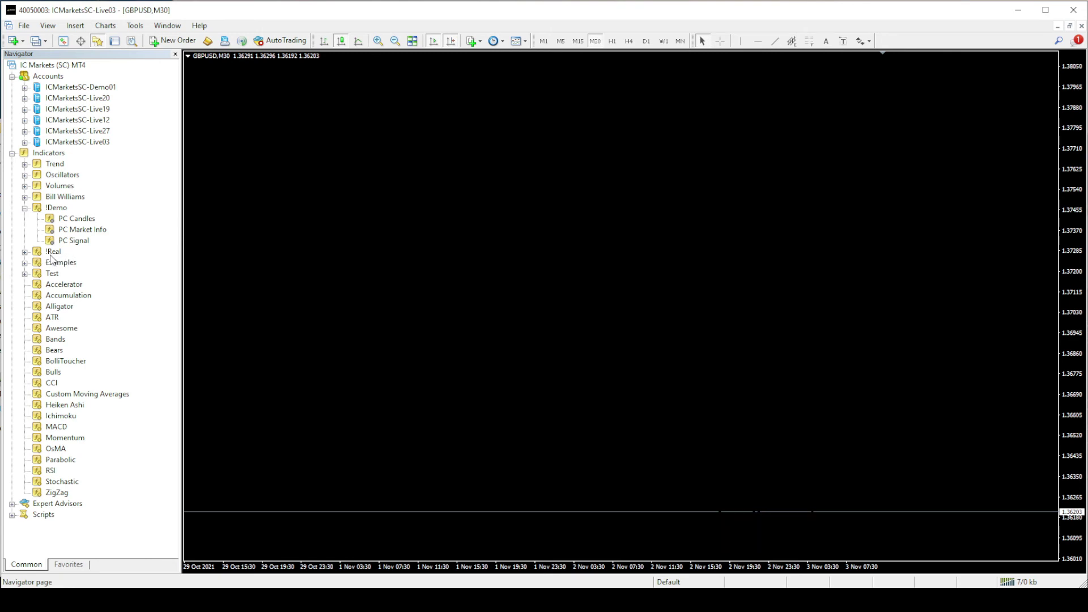
{"action": "left_click", "coordinate": [25, 208]}
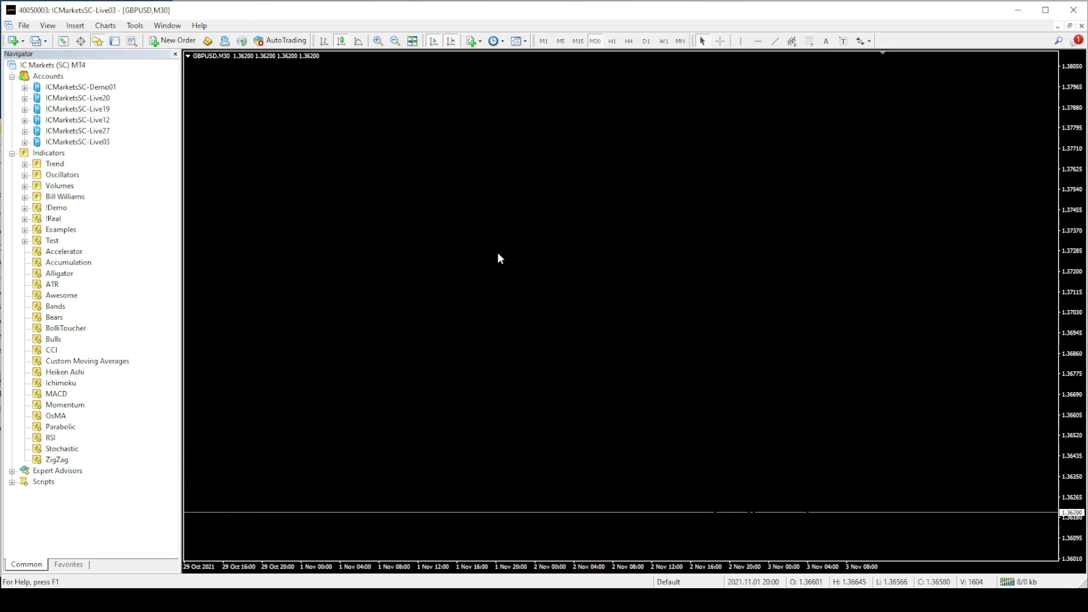
{"action": "left_click", "coordinate": [523, 42]}
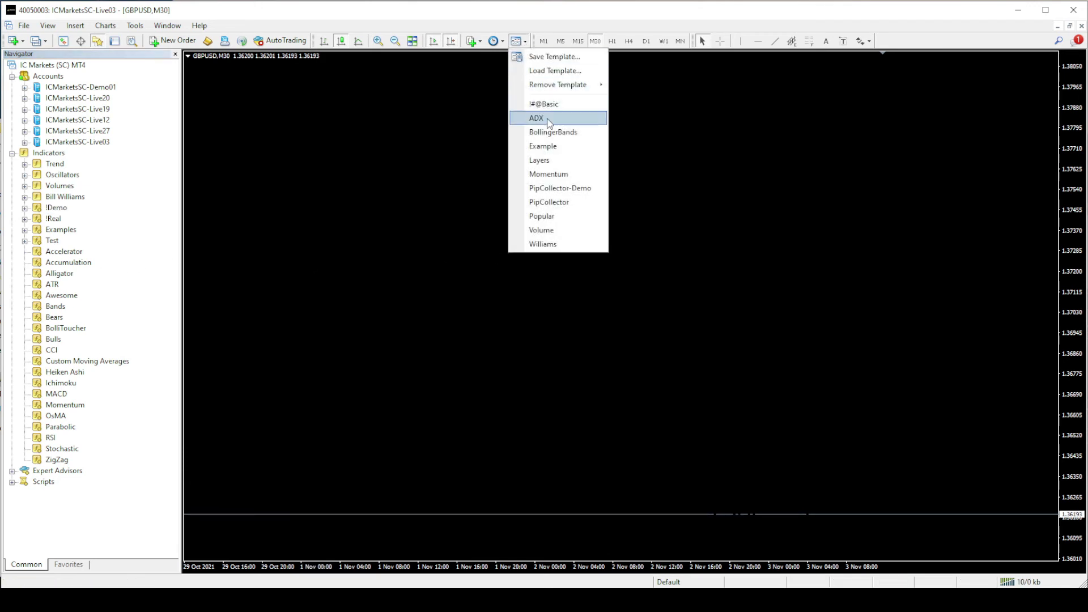
{"action": "left_click", "coordinate": [564, 201]}
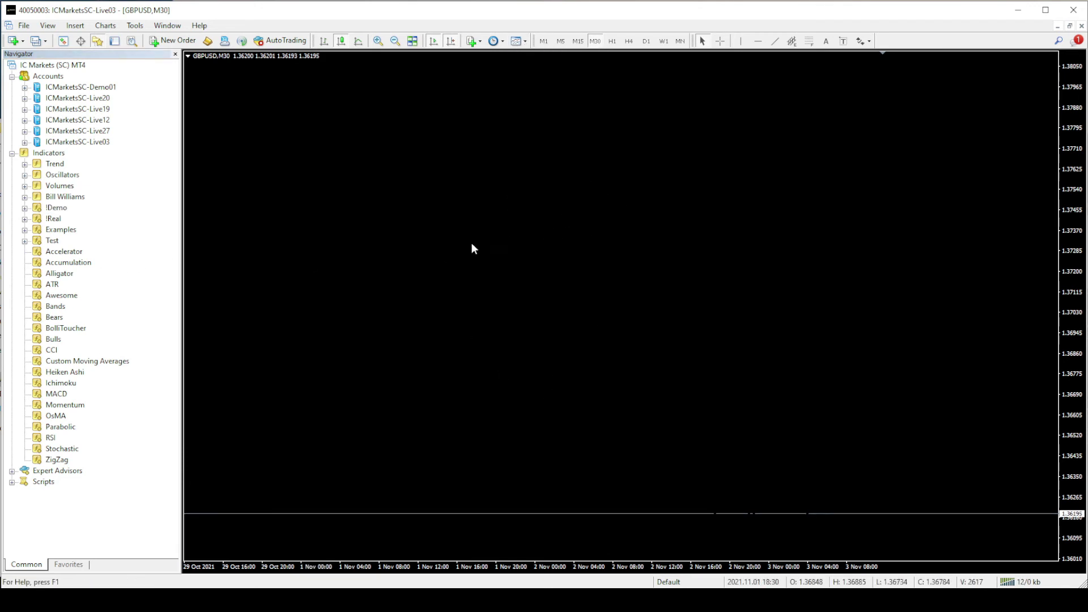
Add PC Candles, PC Market Info and PC Signal from the !Real folder to the chart
{"action": "left_click", "coordinate": [25, 219]}
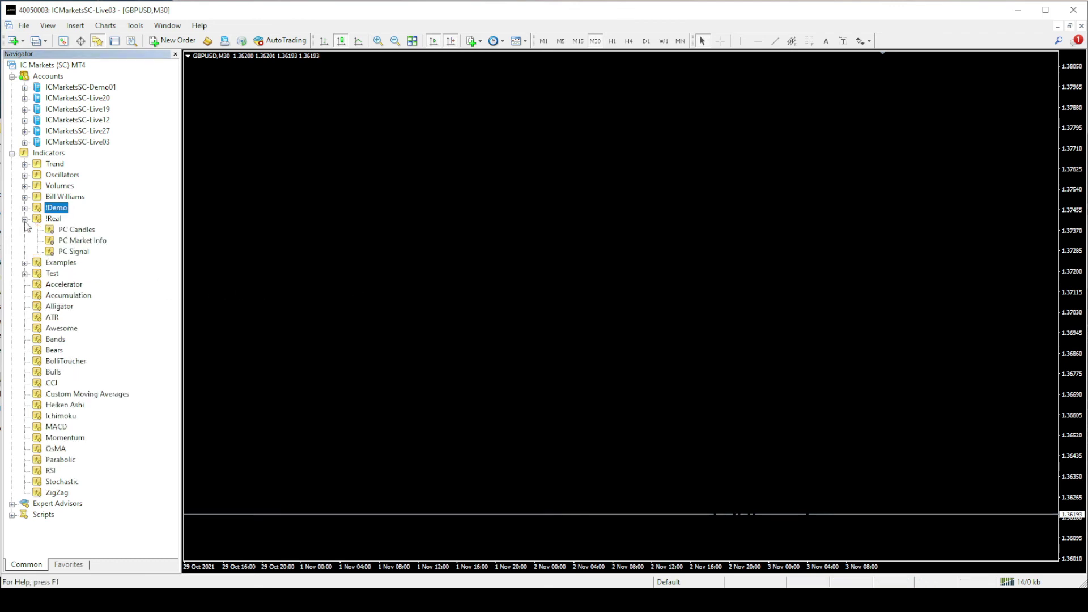
{"action": "double_click", "coordinate": [76, 229]}
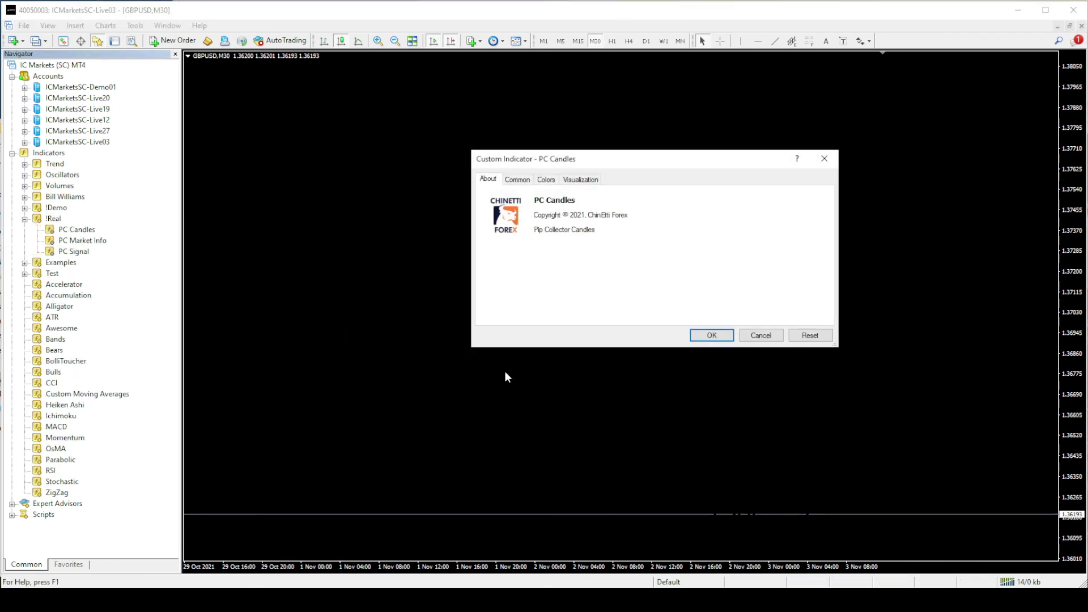
{"action": "left_click", "coordinate": [702, 339]}
{"action": "double_click", "coordinate": [83, 240]}
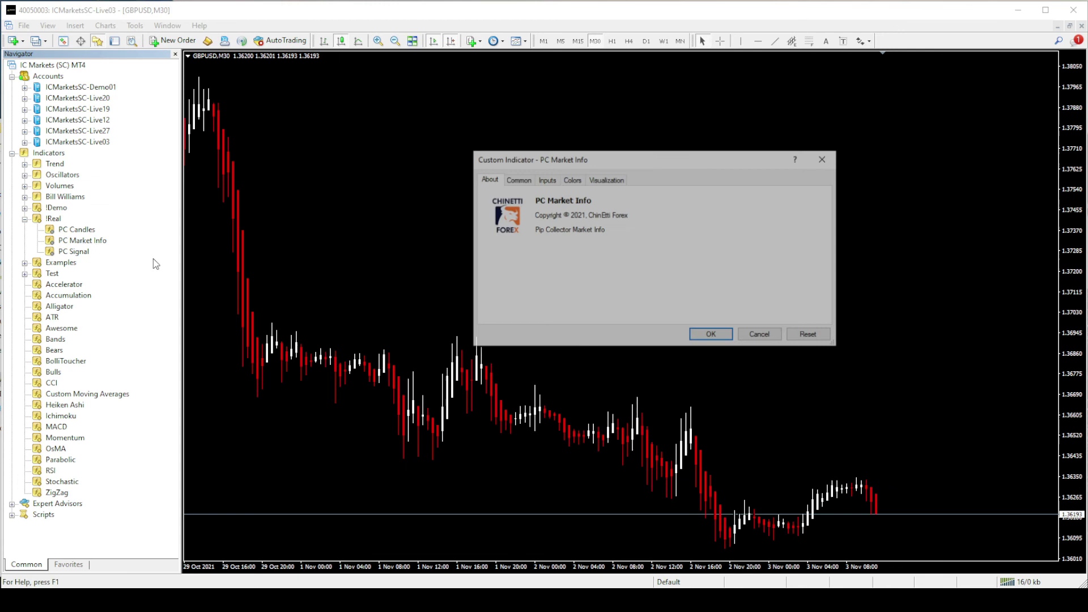
{"action": "left_click", "coordinate": [711, 336]}
{"action": "double_click", "coordinate": [76, 253]}
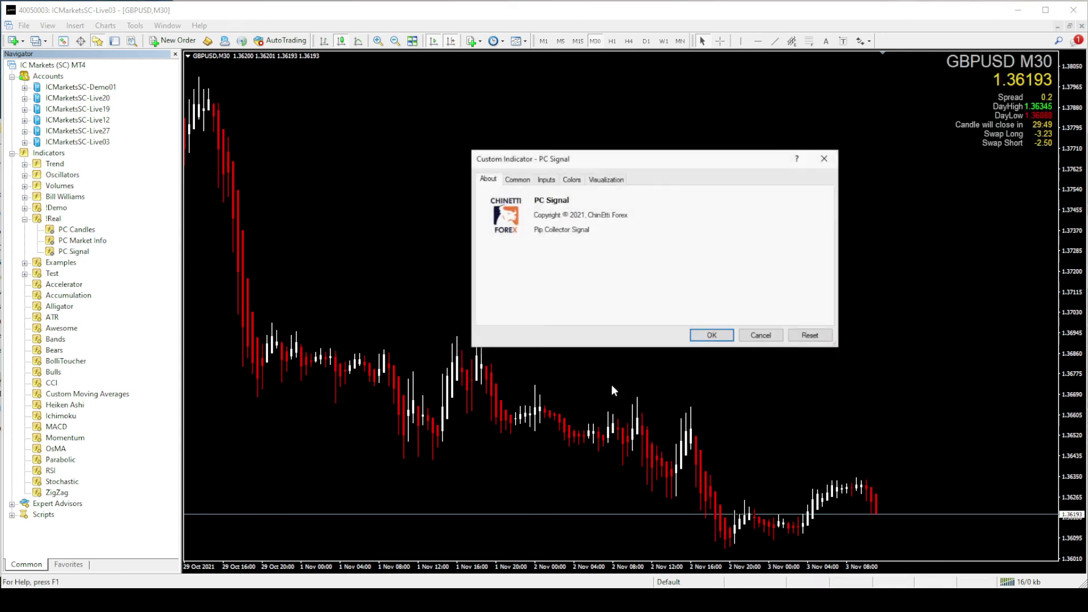
{"action": "left_click", "coordinate": [712, 337]}
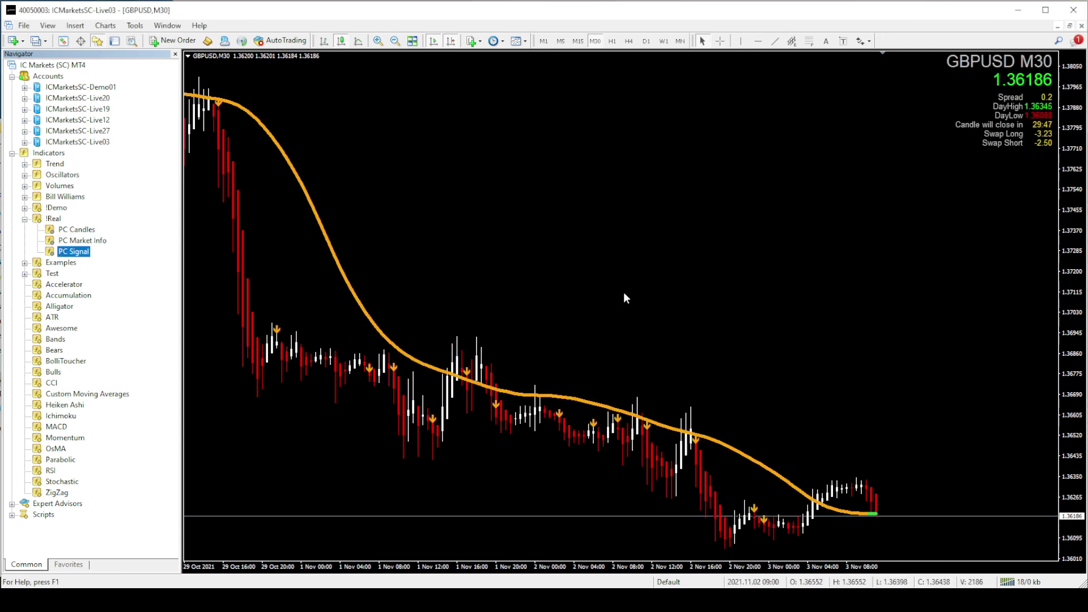
Save the template as PipCollector-Real, replacing Demo in the PipCollector-Demo name
{"action": "left_click", "coordinate": [524, 41]}
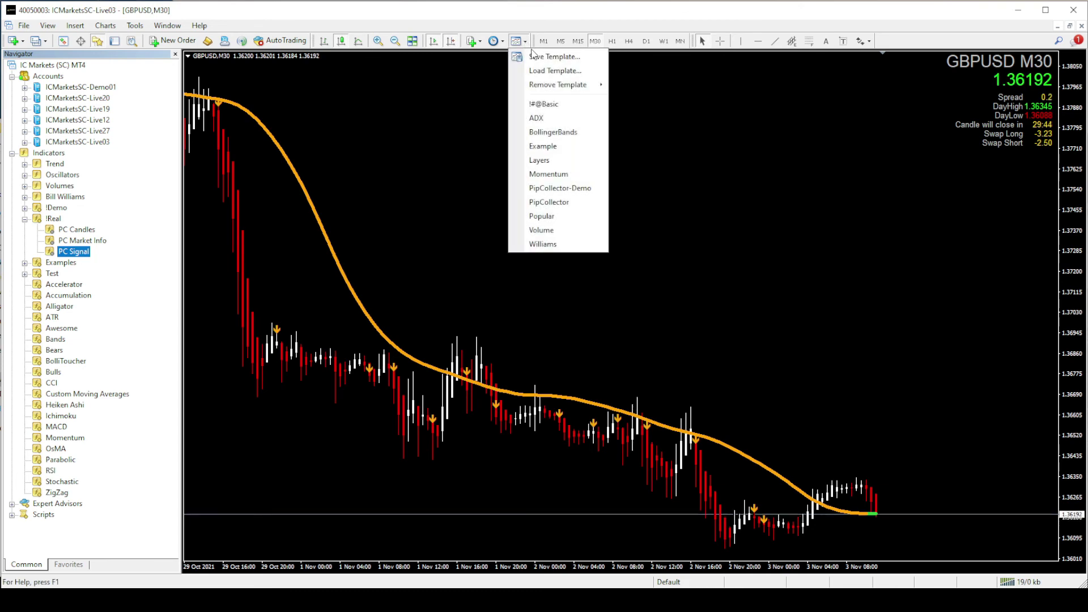
{"action": "left_click", "coordinate": [534, 56]}
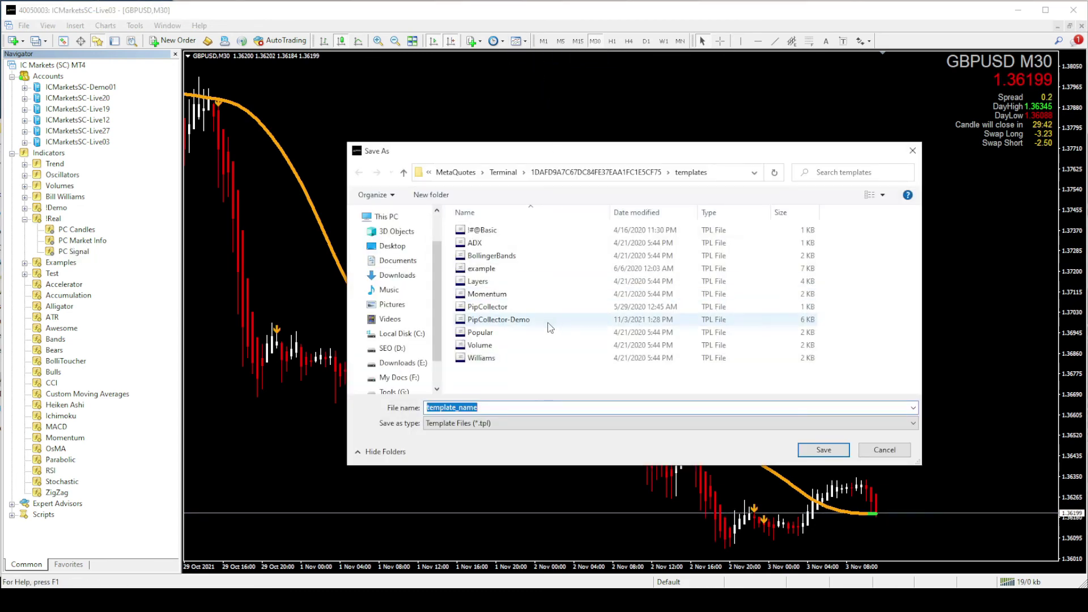
{"action": "left_click", "coordinate": [544, 320]}
{"action": "left_click", "coordinate": [499, 408]}
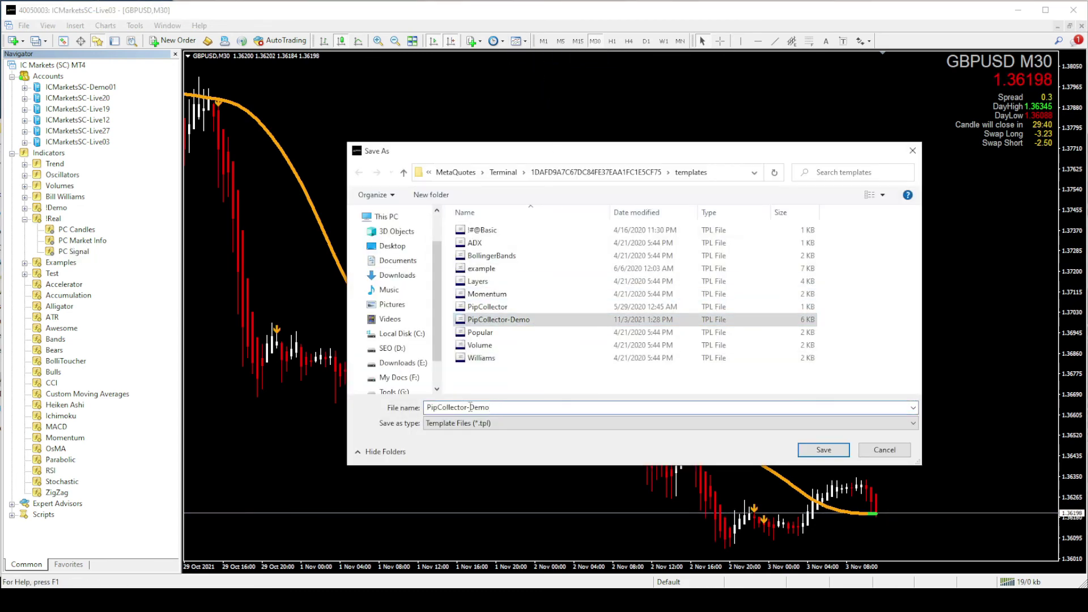
{"action": "left_click_drag", "start_coordinate": [469, 408], "coordinate": [530, 408]}
{"action": "type", "text": "Real"}
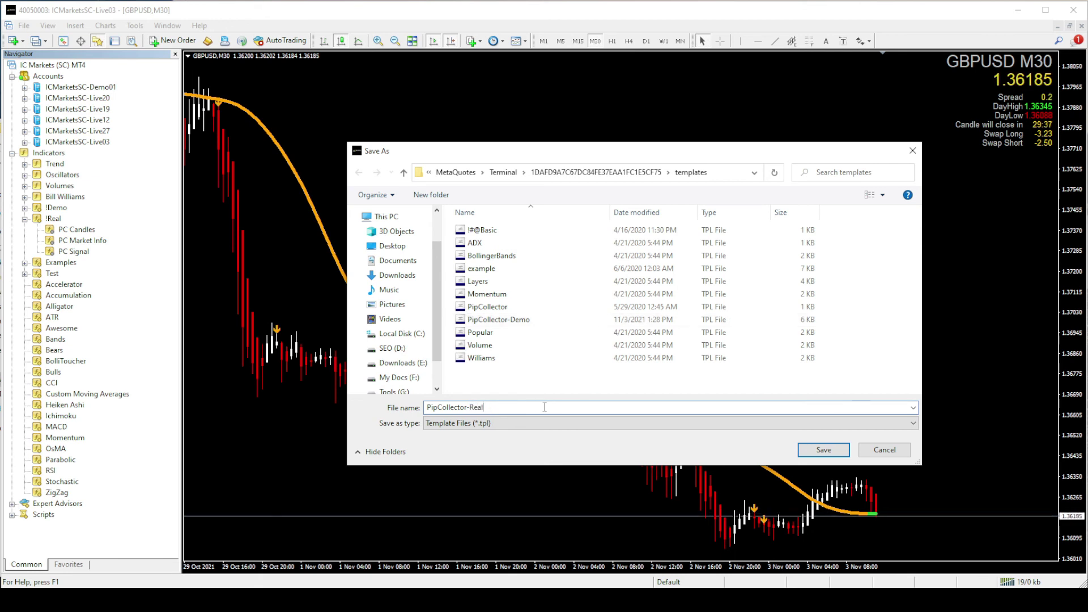
{"action": "left_click", "coordinate": [817, 452]}
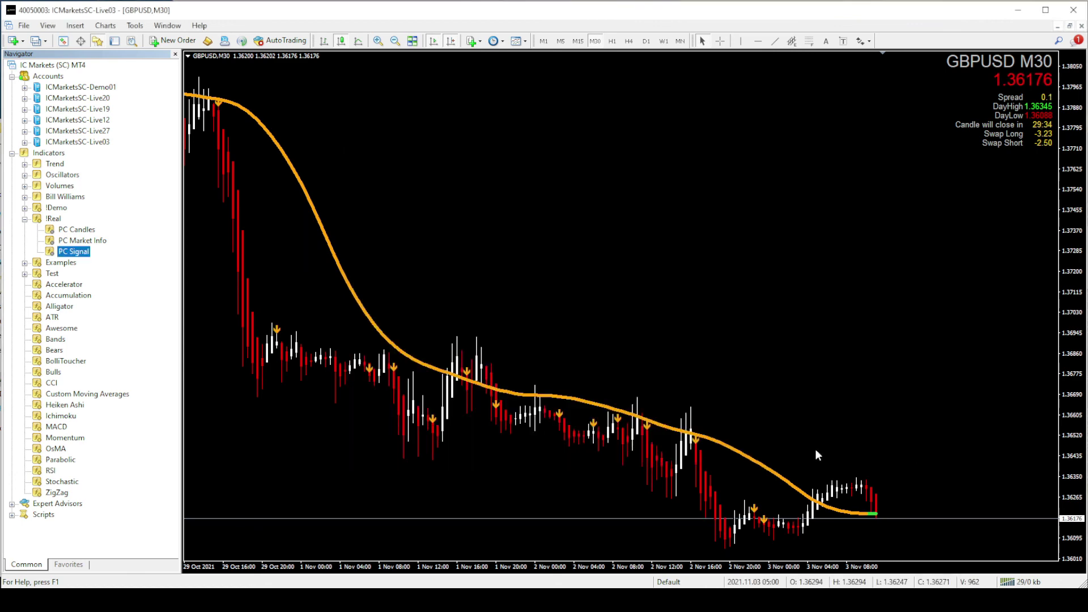
{"action": "left_click", "coordinate": [530, 294]}
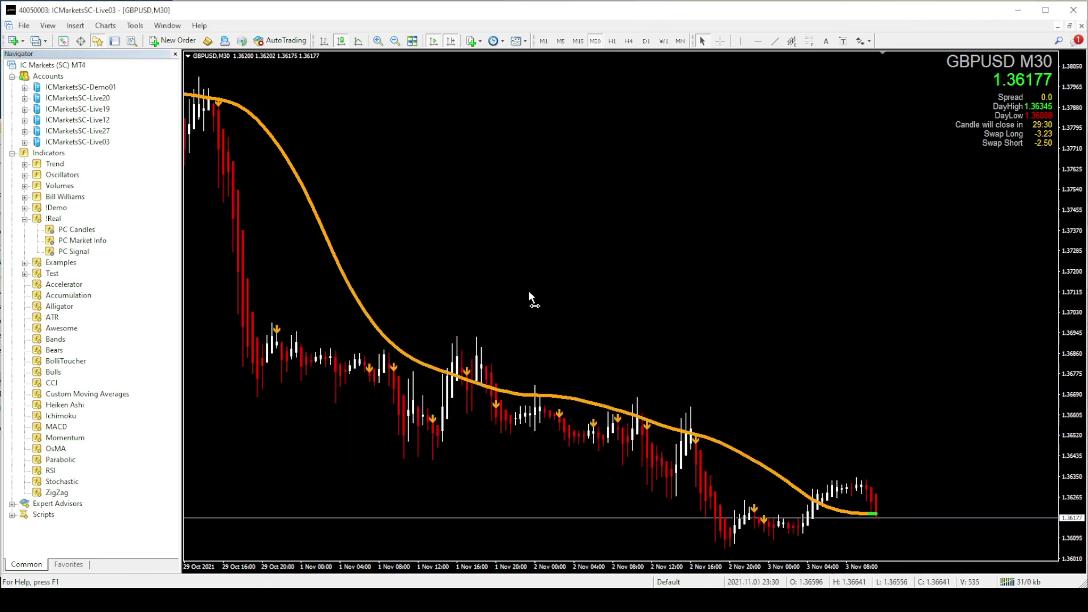